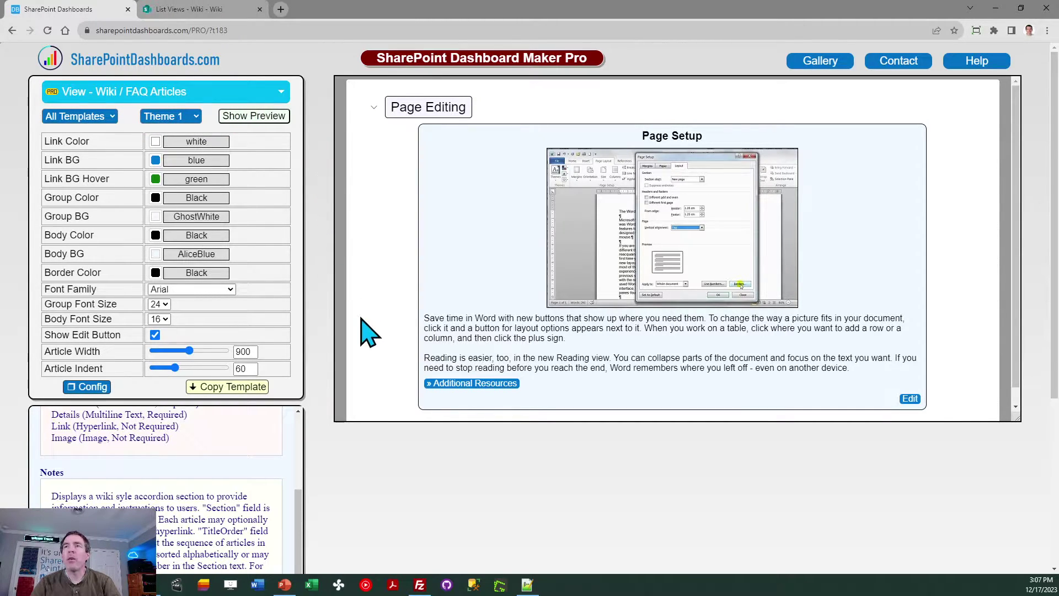
# Collapse the Page Editing section in the wiki preview, then expand it again to show Page Setup.
pyautogui.click(377, 115)
pyautogui.click(377, 114)
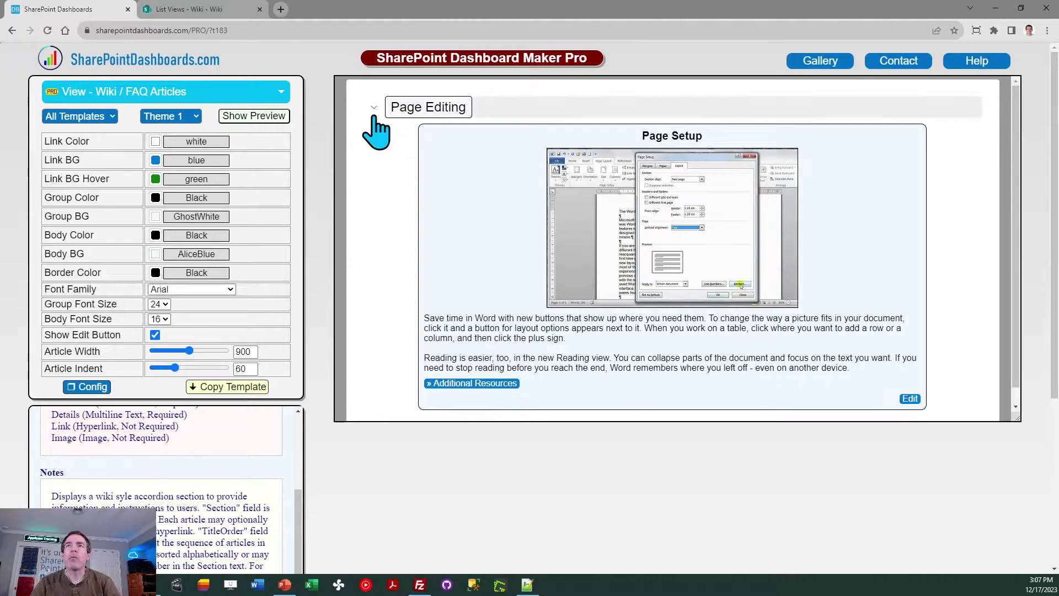
# In the Wiki list, expand the Page Editing group and uncheck the Page Updates and Page Setup rows.
pyautogui.click(203, 8)
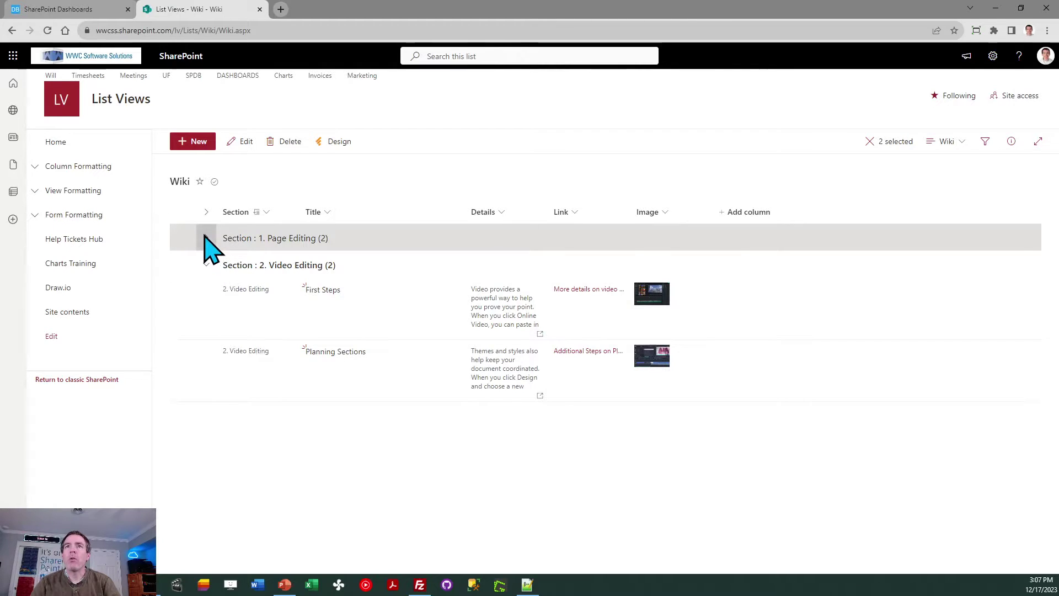
pyautogui.click(207, 240)
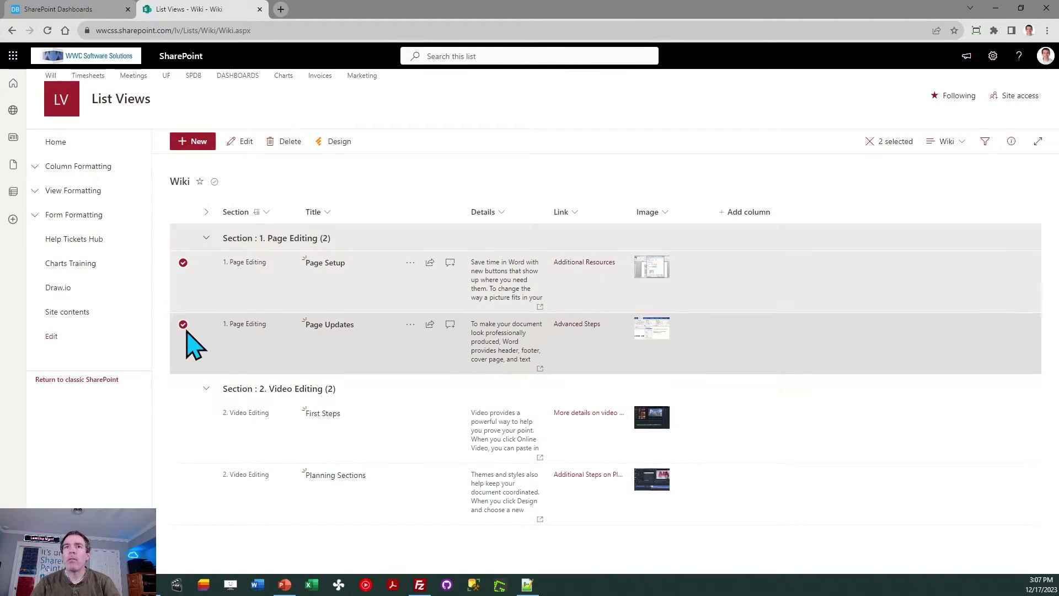
pyautogui.click(183, 324)
pyautogui.click(183, 262)
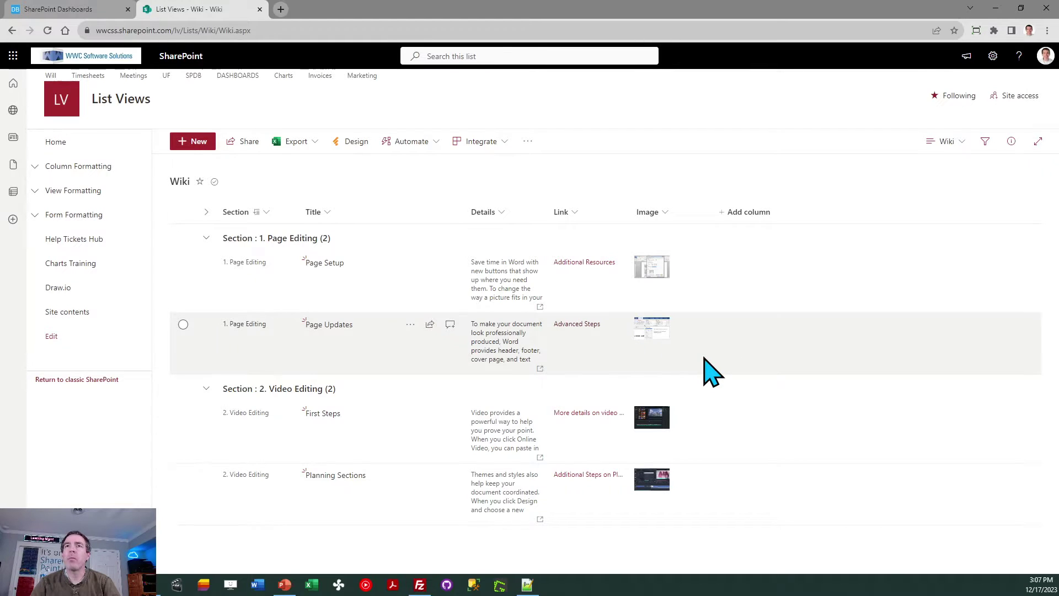
pyautogui.click(92, 15)
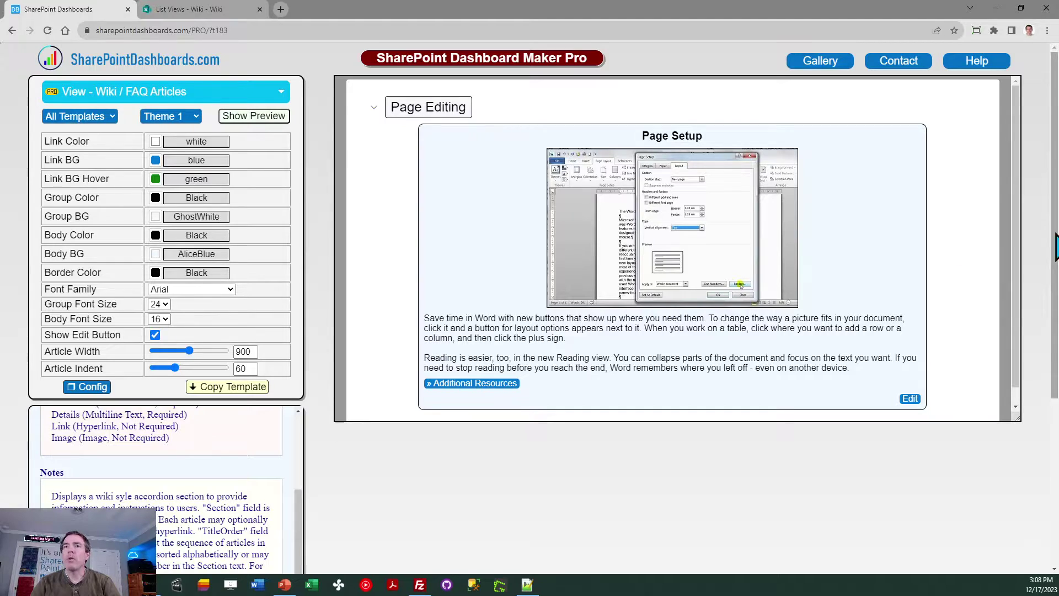
pyautogui.scroll(5, 306, 497)
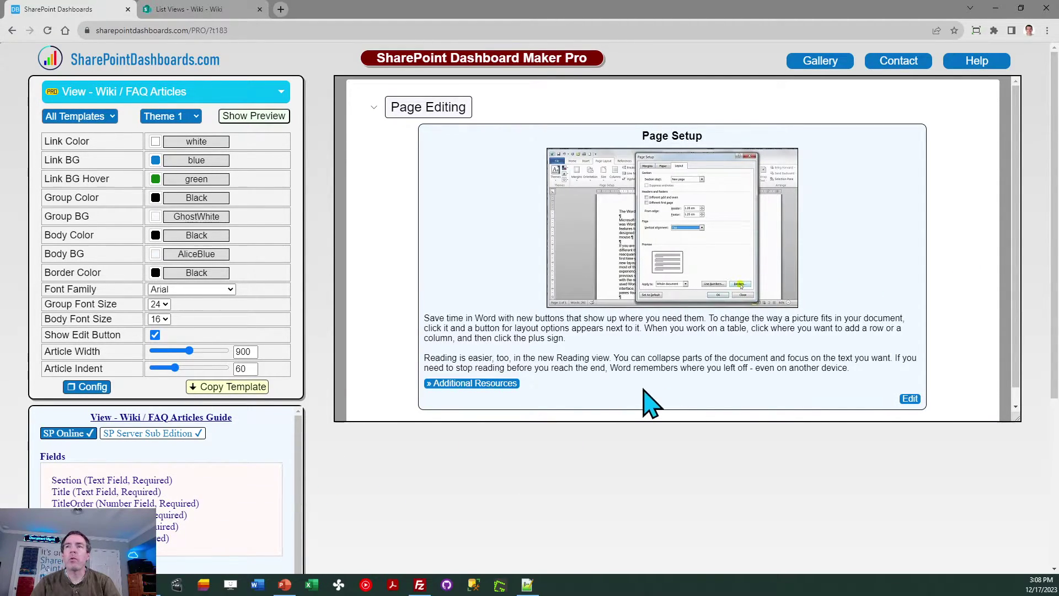
pyautogui.scroll(-3, 1056, 307)
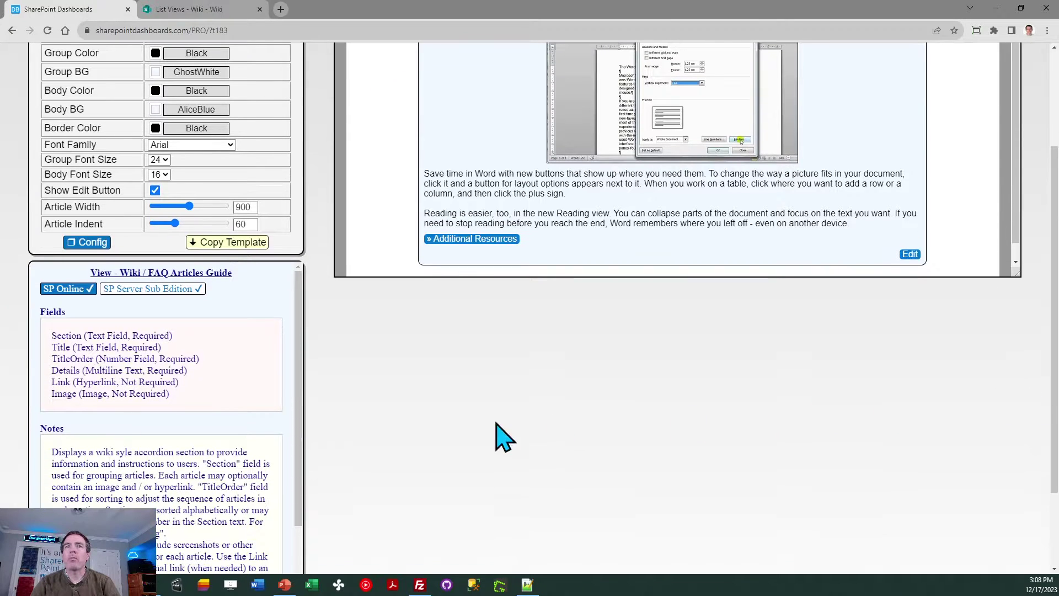
pyautogui.moveTo(161, 347); pyautogui.dragTo(65, 347)
pyautogui.click(179, 347)
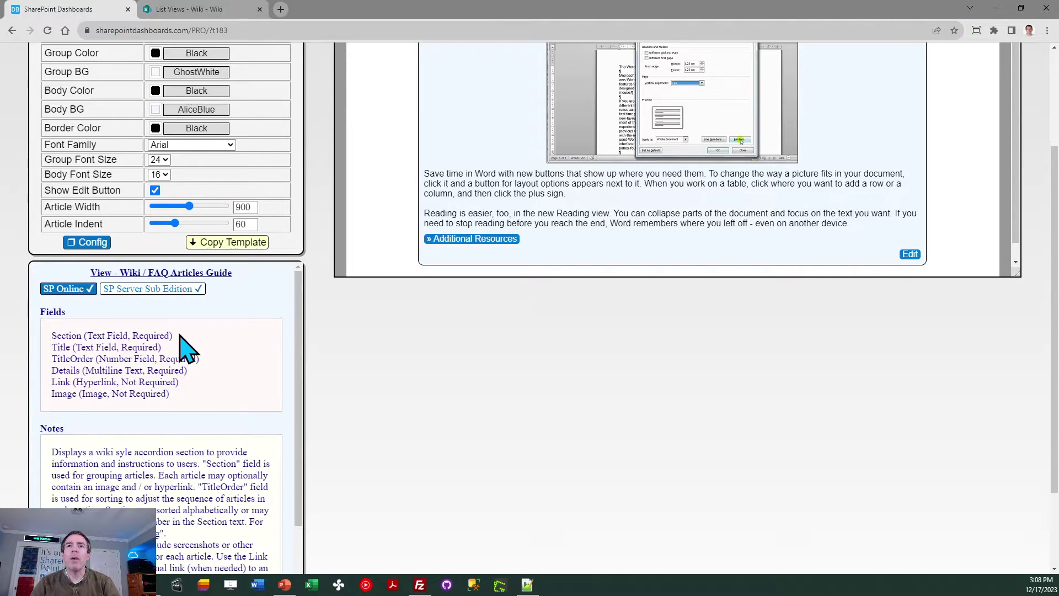
pyautogui.moveTo(174, 335); pyautogui.dragTo(48, 338)
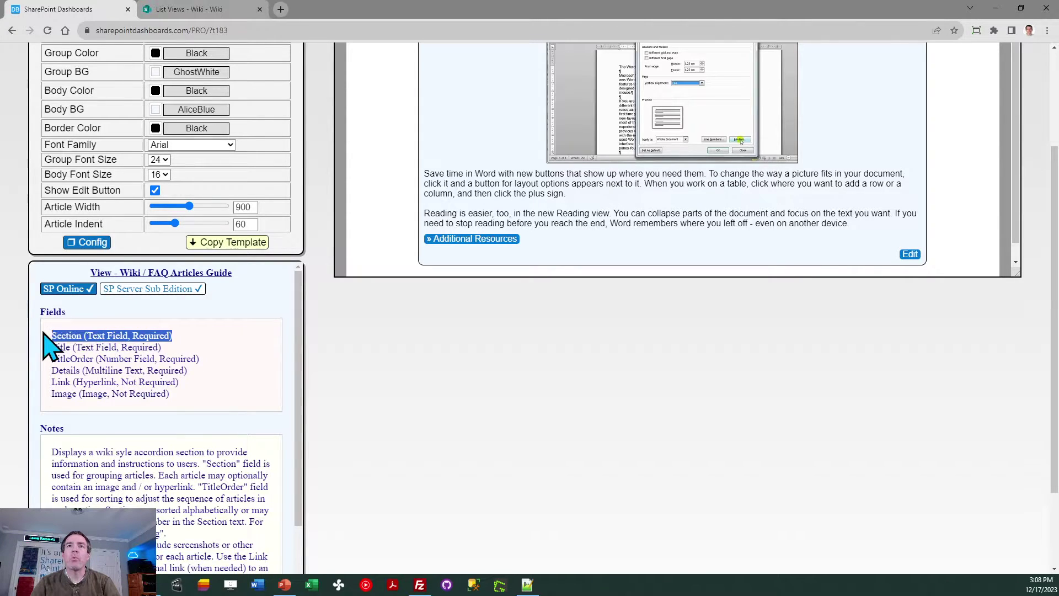
pyautogui.click(181, 335)
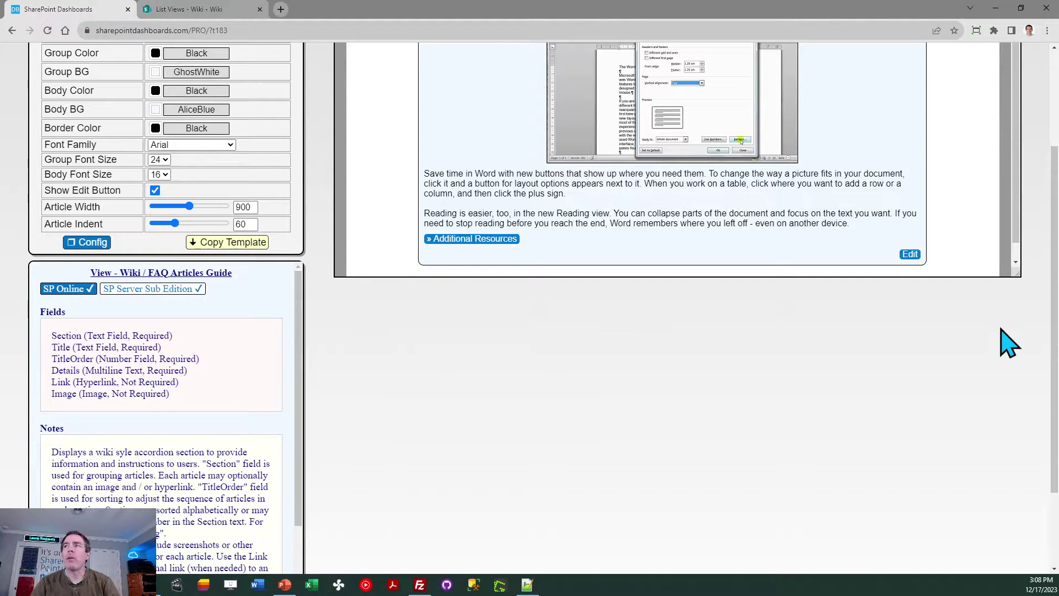
pyautogui.scroll(2, 1046, 279)
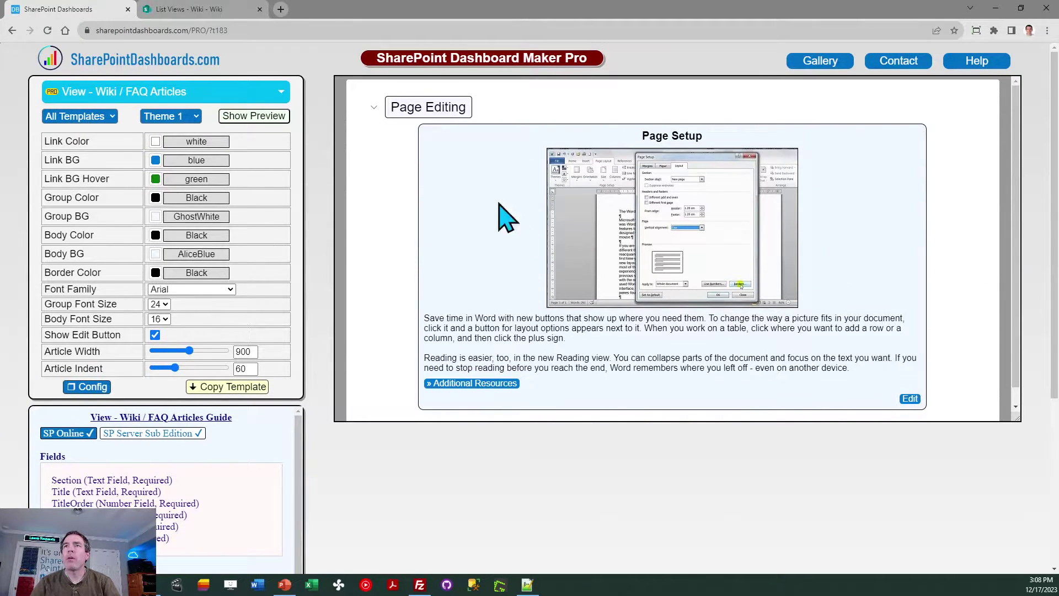
pyautogui.moveTo(463, 107); pyautogui.dragTo(388, 107)
pyautogui.scroll(-4, 430, 221)
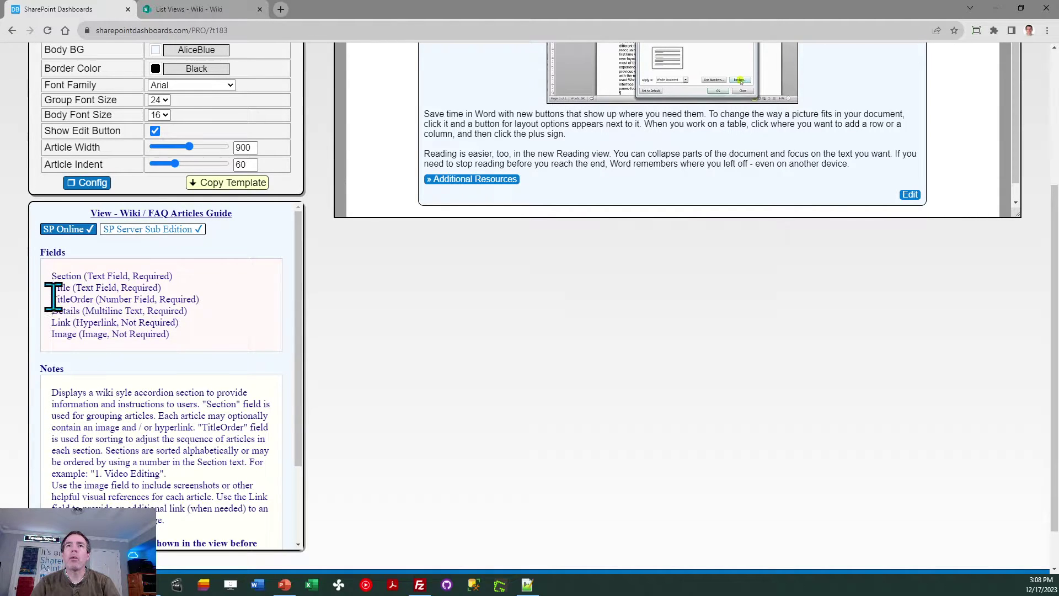
pyautogui.moveTo(53, 298); pyautogui.dragTo(213, 309)
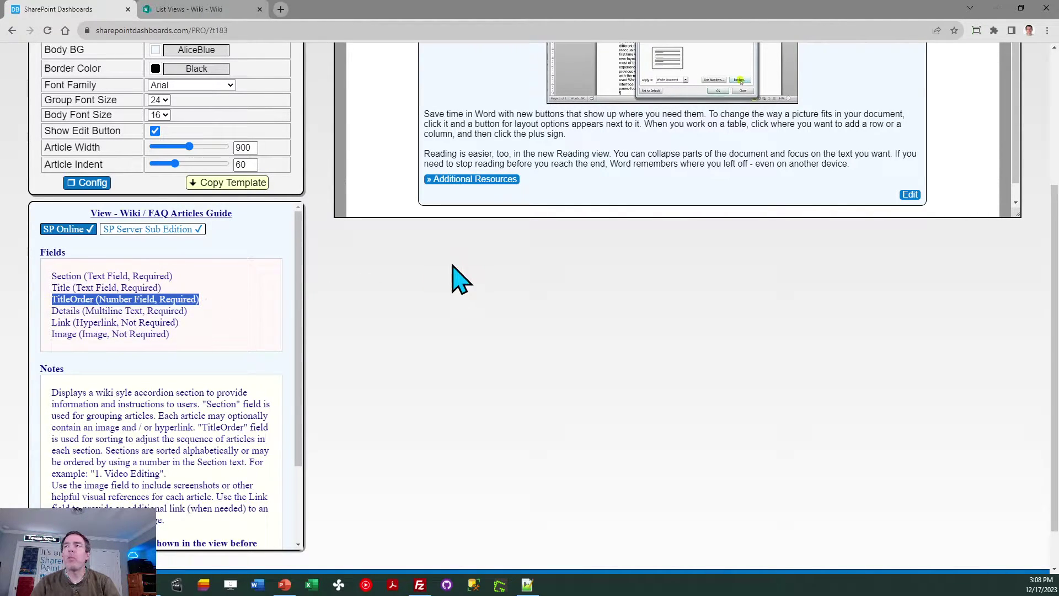
pyautogui.click(461, 278)
pyautogui.scroll(4, 1048, 220)
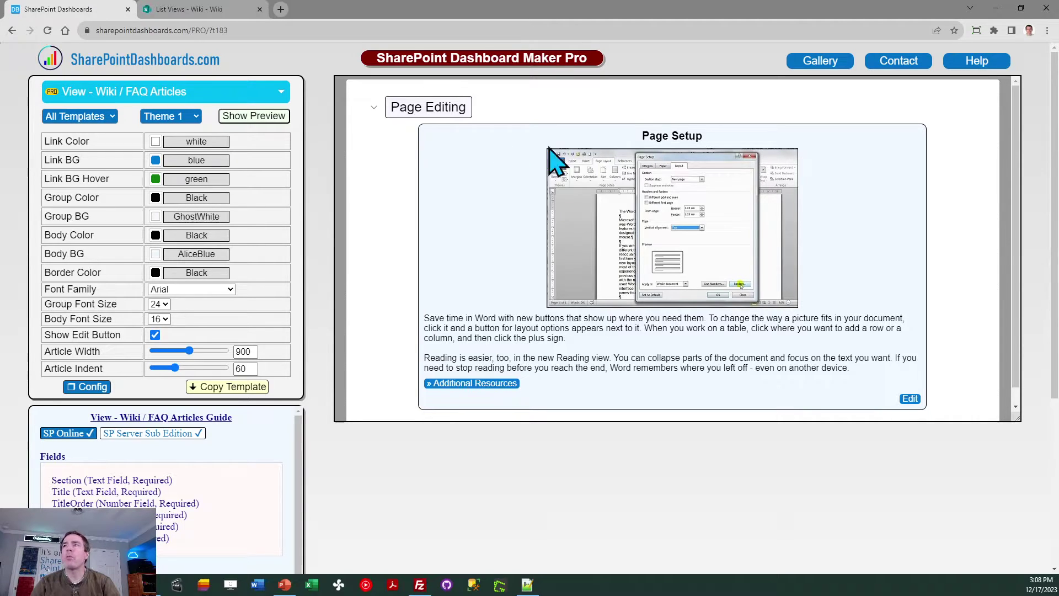
pyautogui.scroll(-3, 1055, 174)
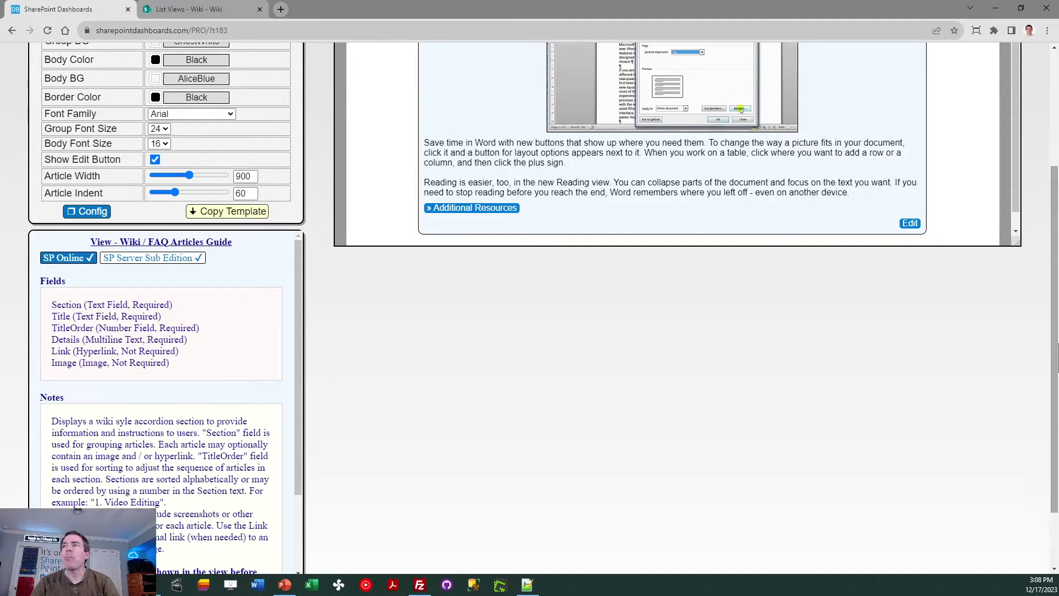
pyautogui.moveTo(1056, 364); pyautogui.dragTo(1051, 243)
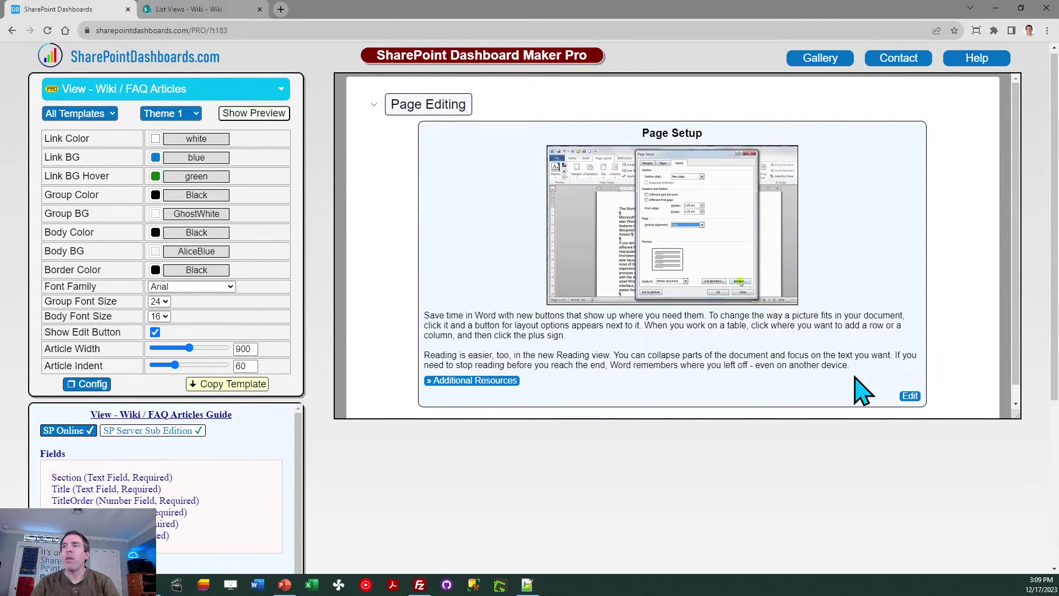
pyautogui.moveTo(852, 364); pyautogui.dragTo(430, 317)
# Follow the article's Additional Resources link in the guide preview.
pyautogui.click(543, 336)
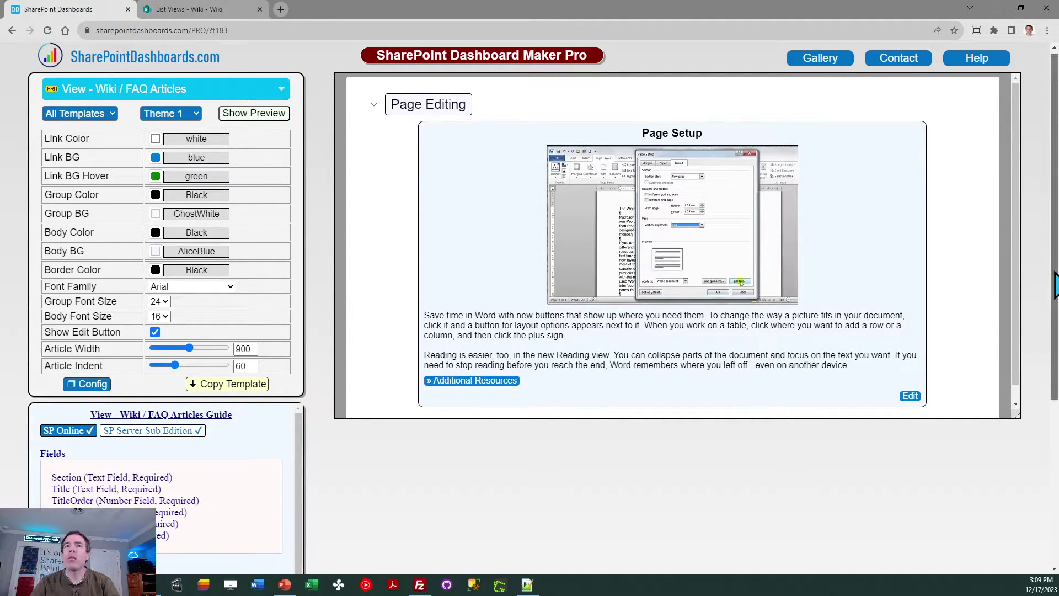
pyautogui.scroll(-1, 1055, 284)
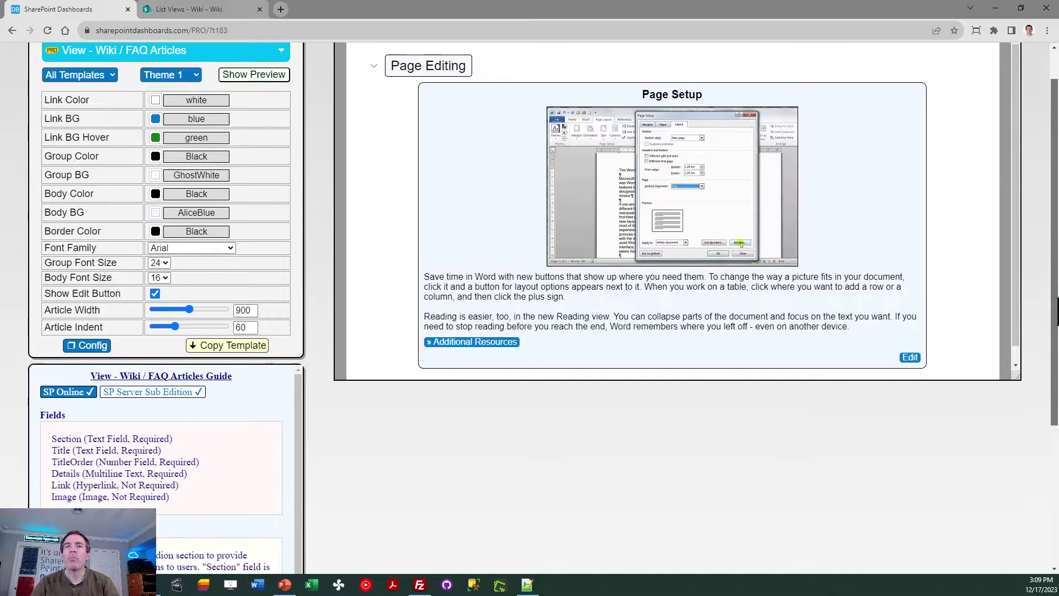
pyautogui.click(464, 344)
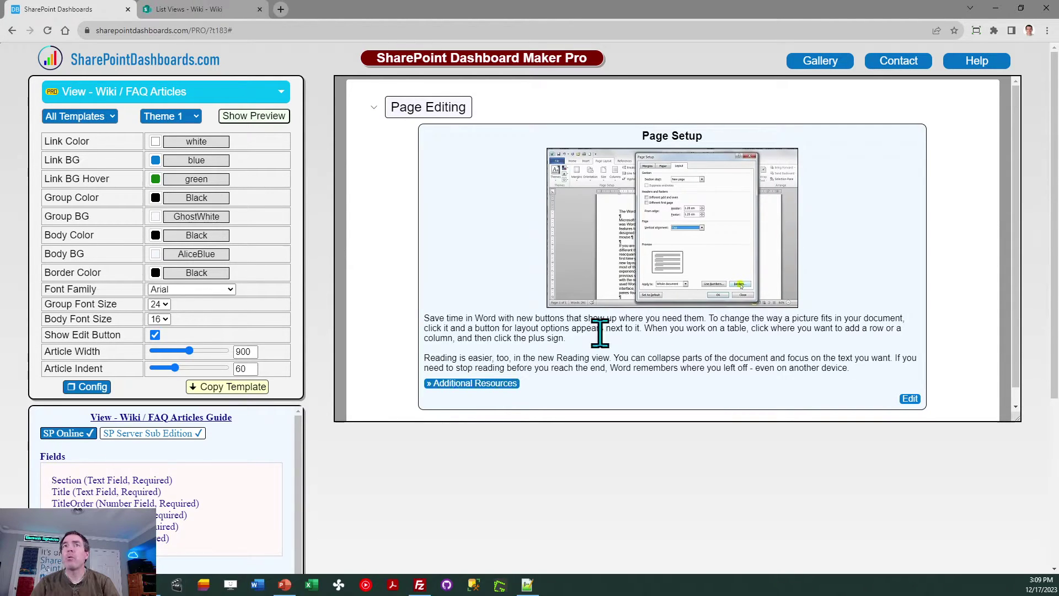
# Read the guide's view settings: sort by TitleOrder, group by Section ascending, collapsed by default.
pyautogui.scroll(-2, 1055, 276)
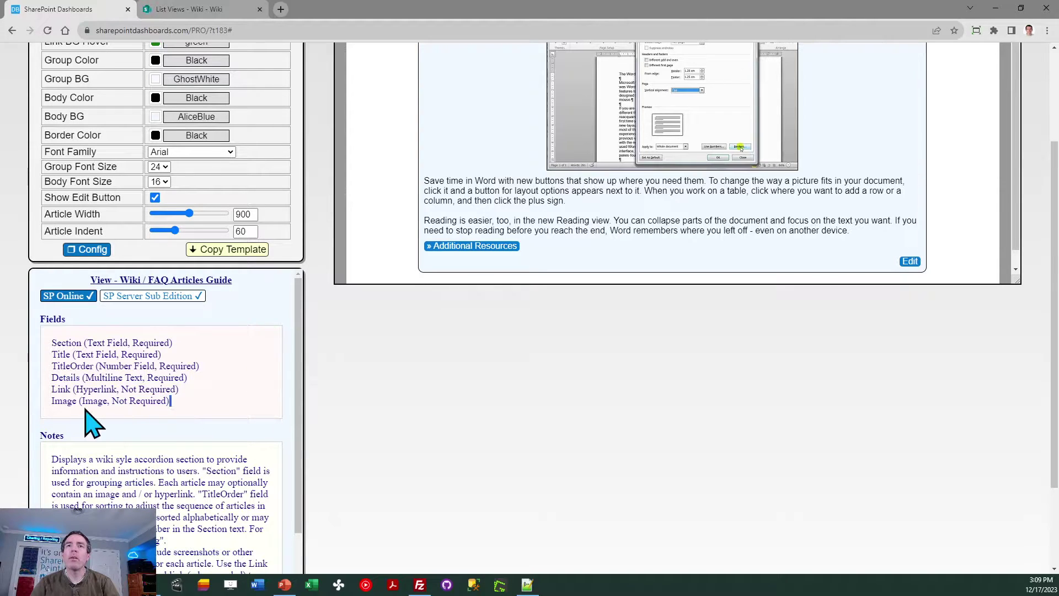
pyautogui.tripleClick(50, 406)
pyautogui.click(366, 389)
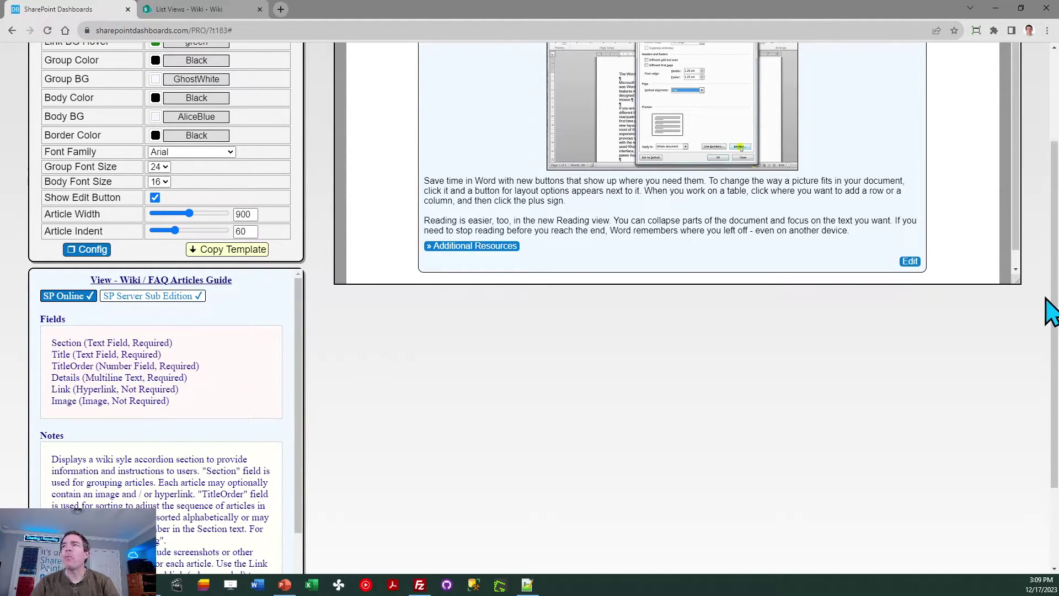
pyautogui.moveTo(1052, 307); pyautogui.dragTo(1051, 210)
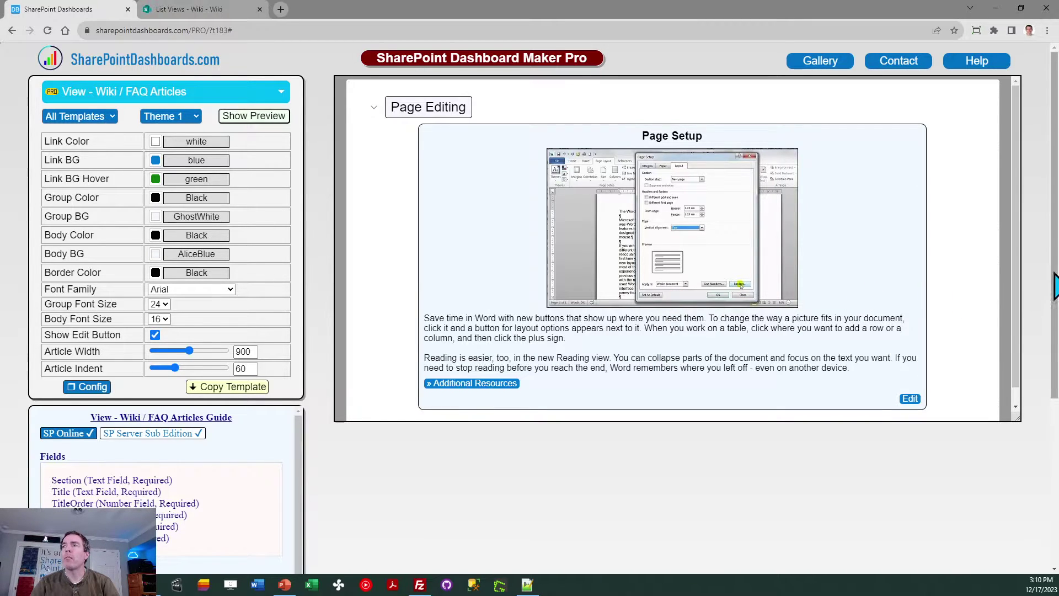
pyautogui.scroll(-3, 1055, 284)
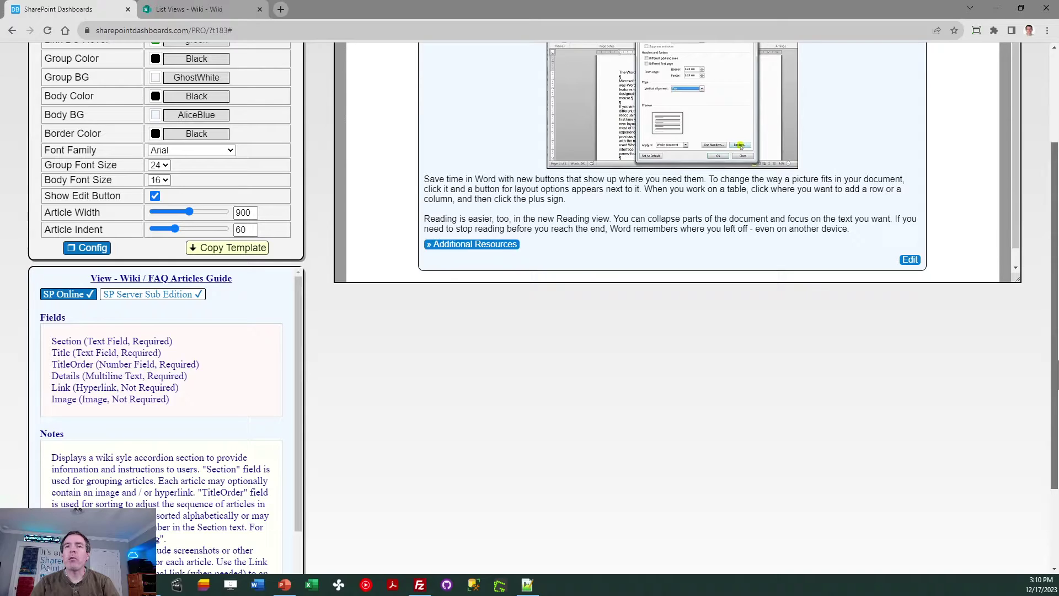
pyautogui.scroll(-3, 1055, 376)
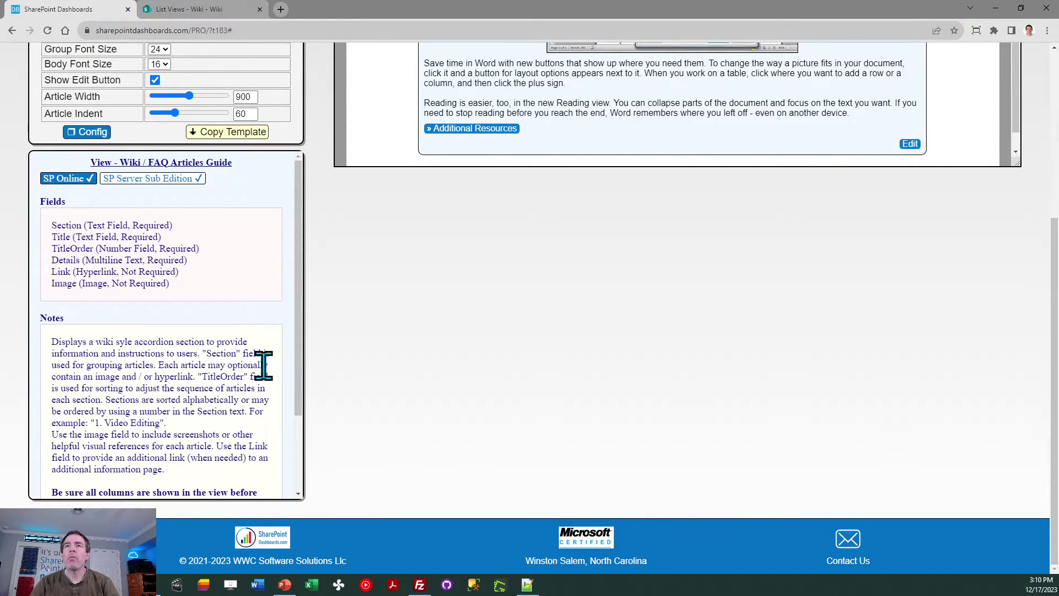
pyautogui.moveTo(298, 359); pyautogui.dragTo(307, 449)
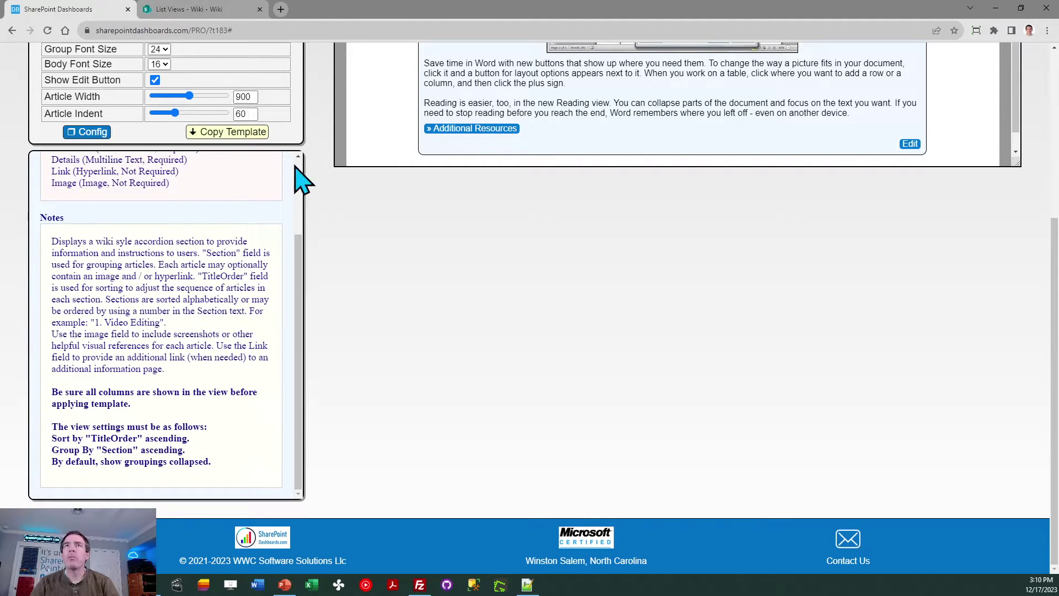
# Set the Wiki view's Group By to Section ascending with groupings collapsed, and save it with OK.
pyautogui.click(211, 14)
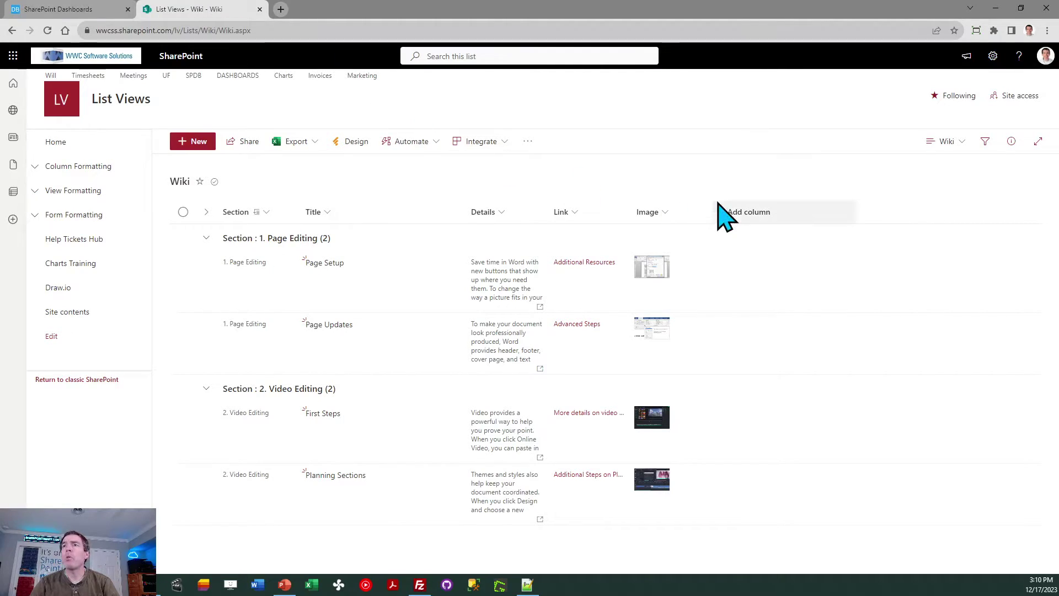
pyautogui.click(943, 141)
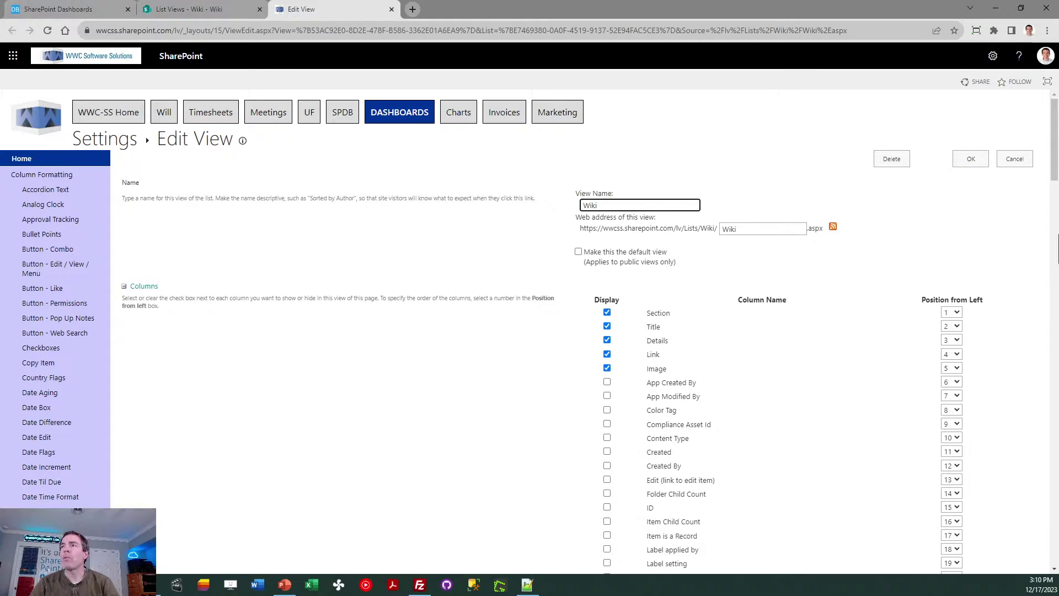
pyautogui.moveTo(1056, 162); pyautogui.dragTo(1056, 243)
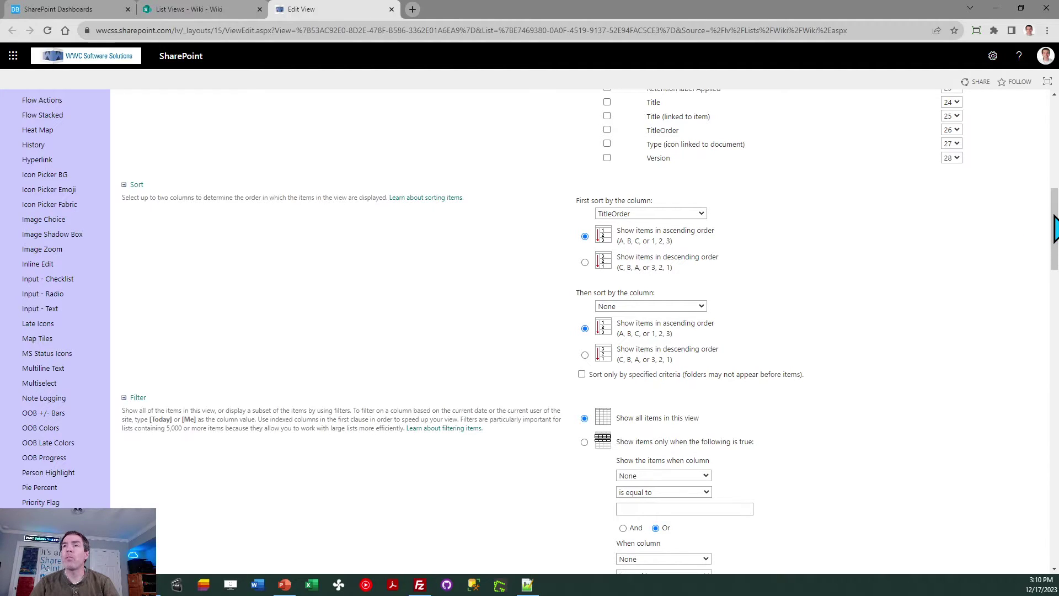
pyautogui.moveTo(1055, 229); pyautogui.dragTo(1055, 298)
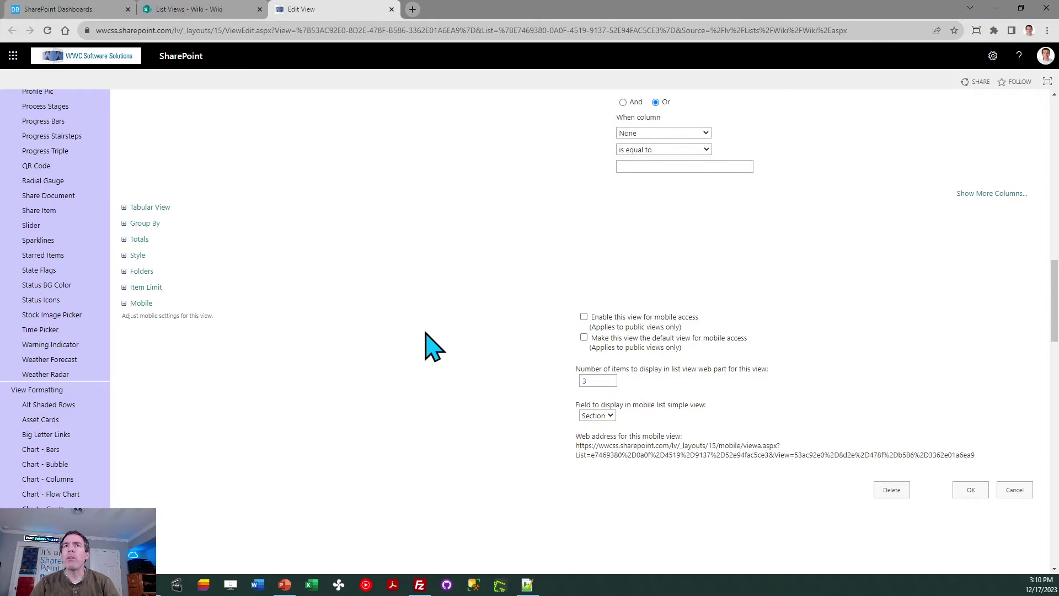
pyautogui.click(124, 223)
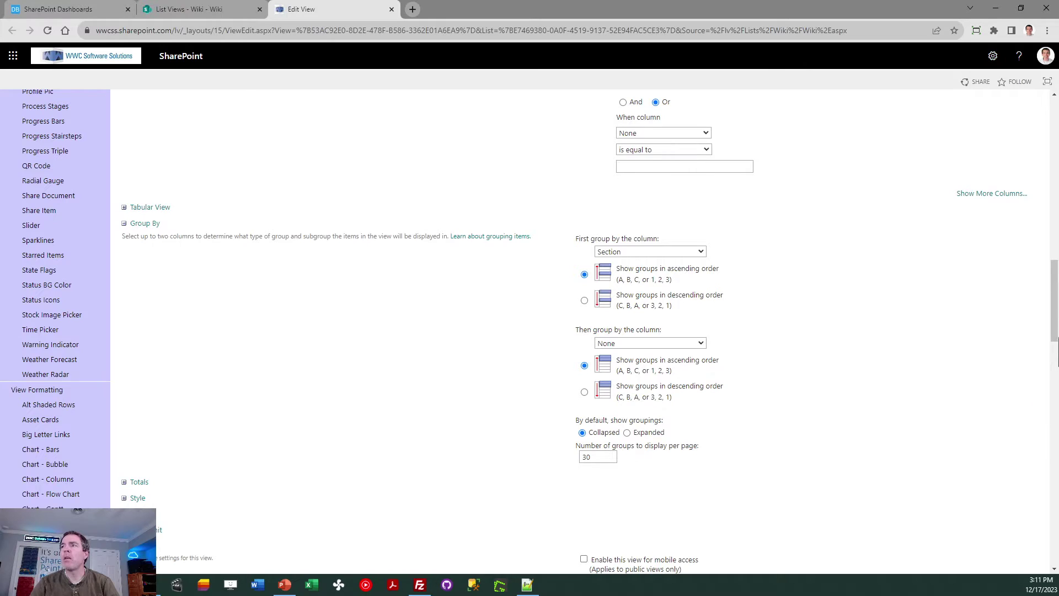
pyautogui.moveTo(1053, 342); pyautogui.dragTo(1052, 171)
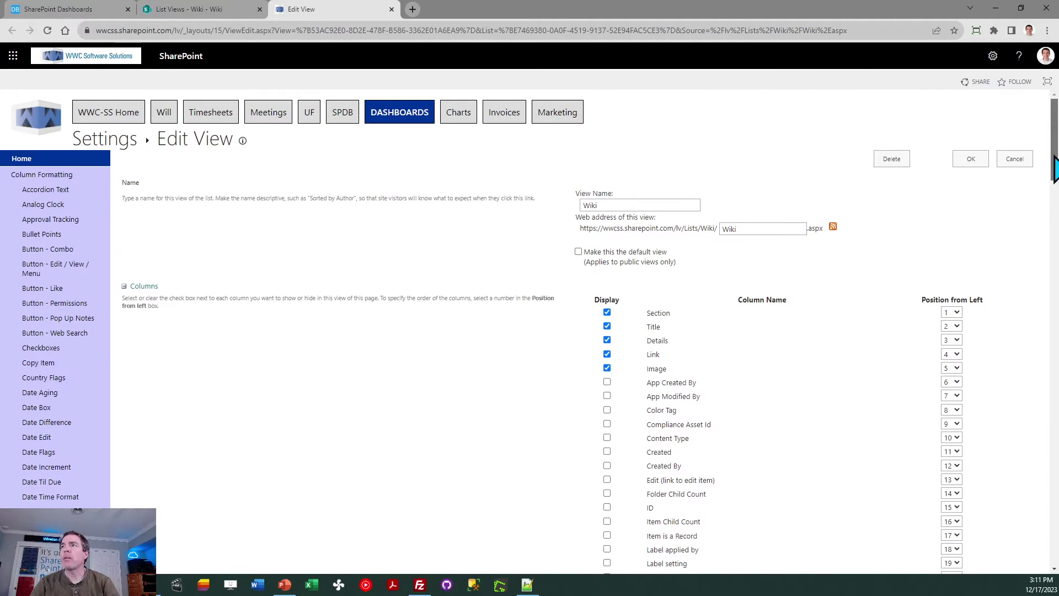
pyautogui.click(967, 159)
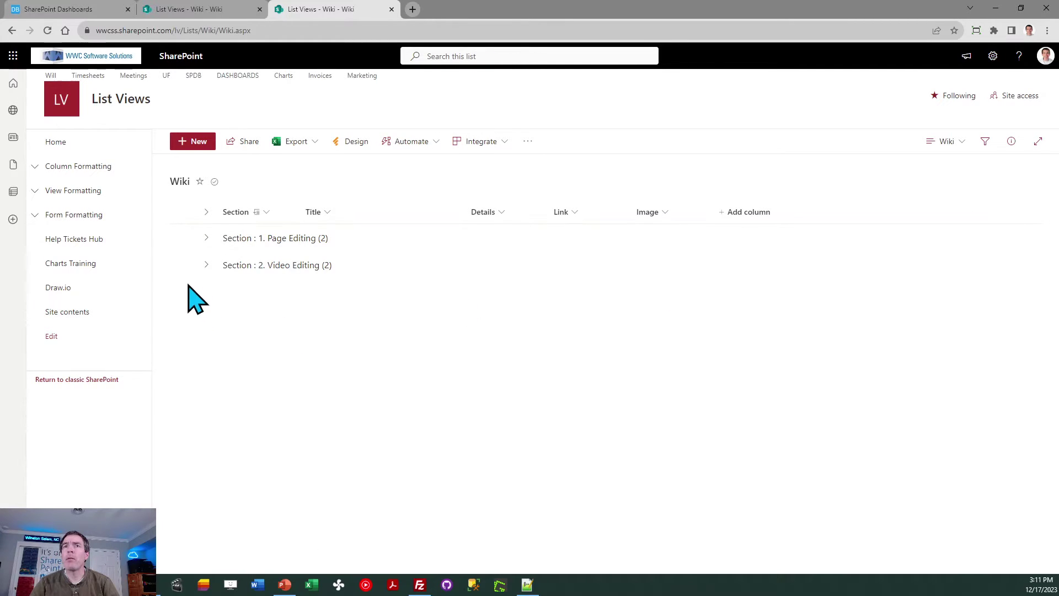
# Expand the 2. Video Editing group and close the duplicate List Views - Wiki tab.
pyautogui.click(207, 265)
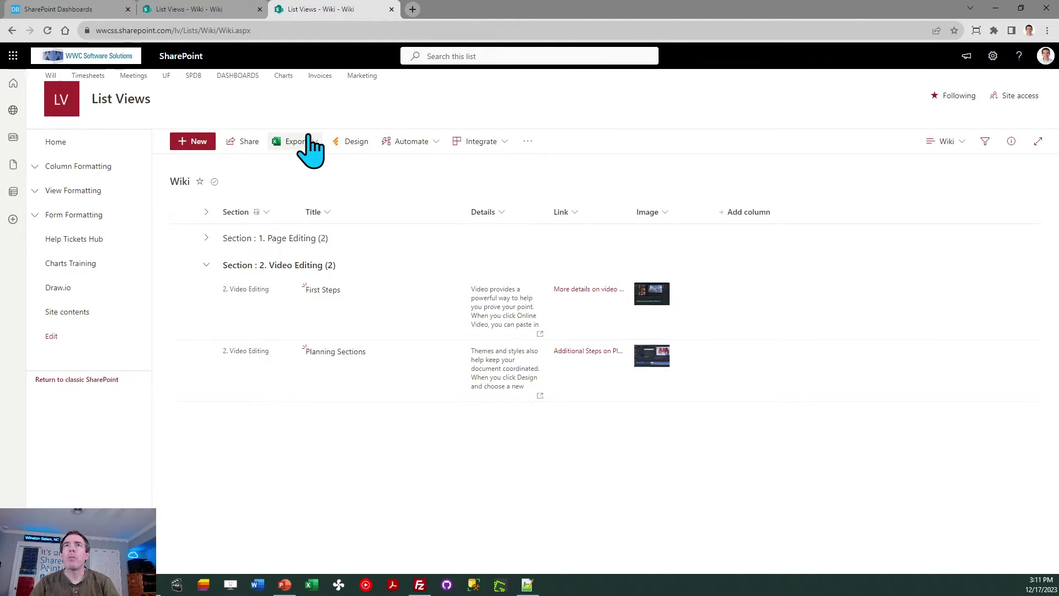
pyautogui.click(259, 9)
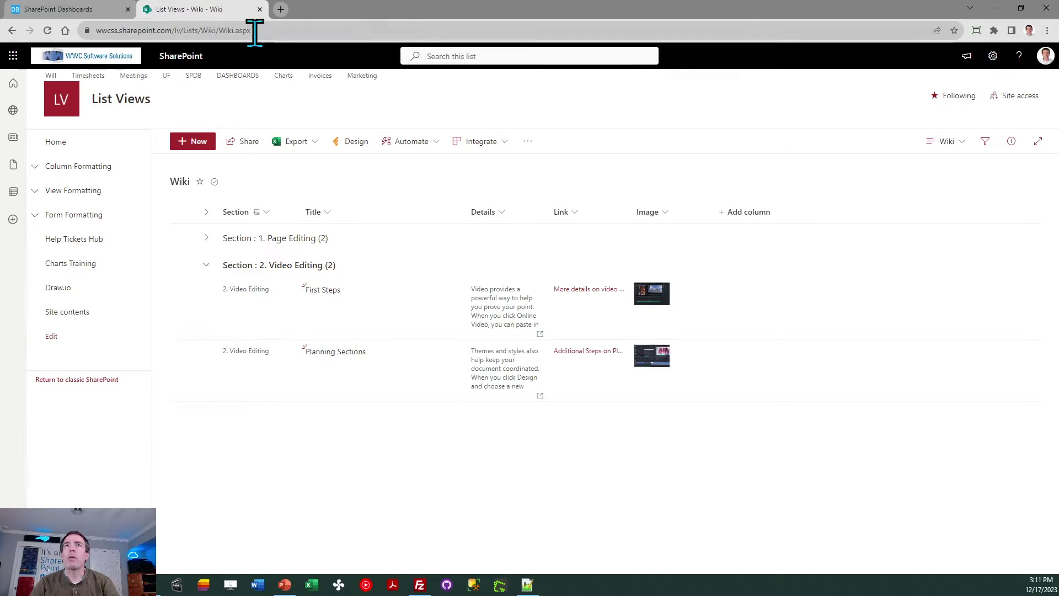
# Preview the Wiki / FAQ Articles template in Theme 2 and Theme 3 colours.
pyautogui.click(91, 10)
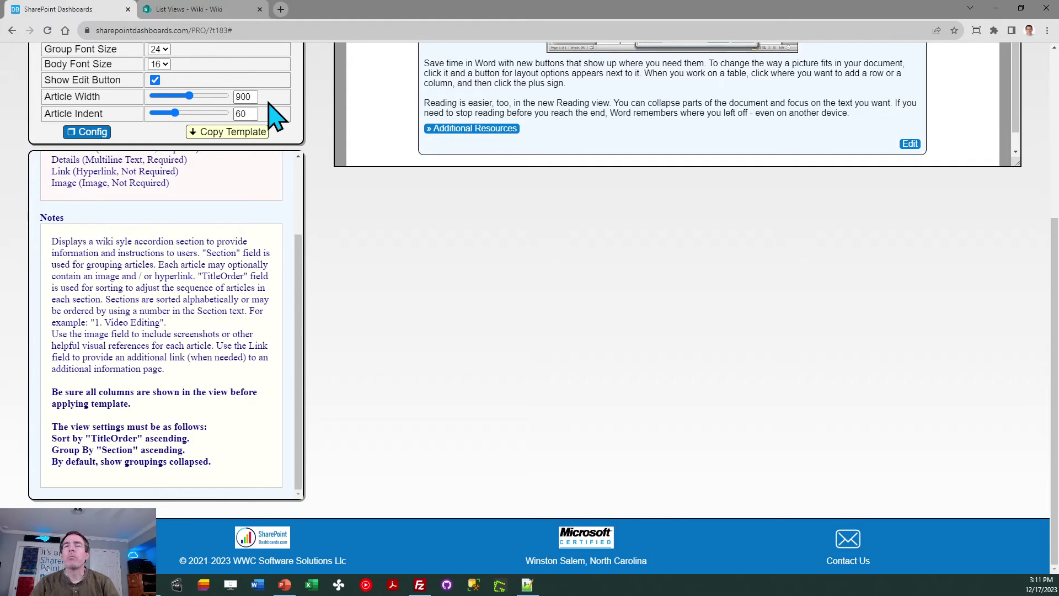
pyautogui.moveTo(1054, 325); pyautogui.dragTo(1048, 160)
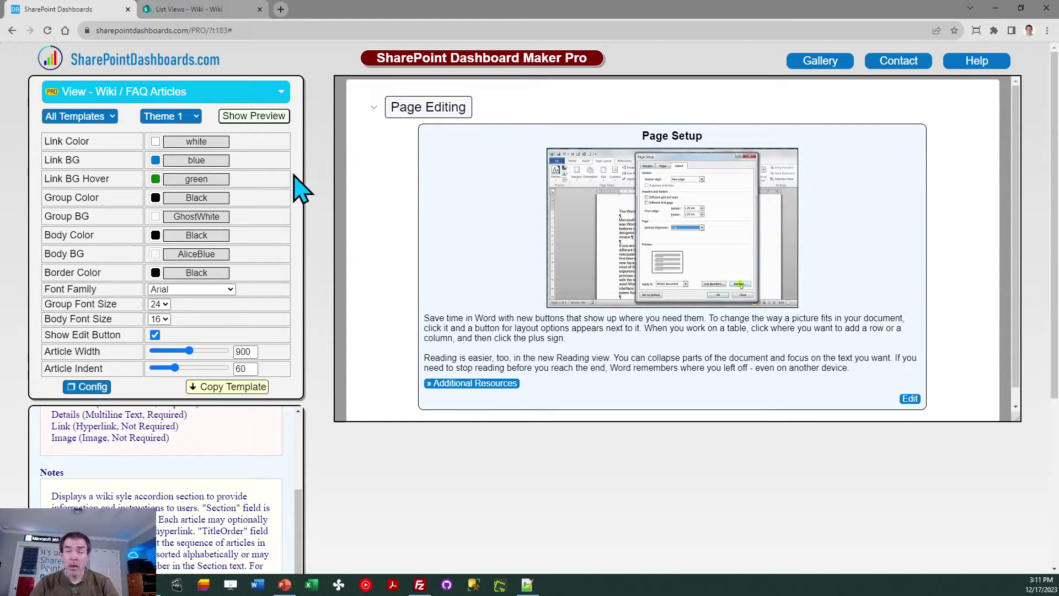
pyautogui.click(183, 117)
pyautogui.click(174, 137)
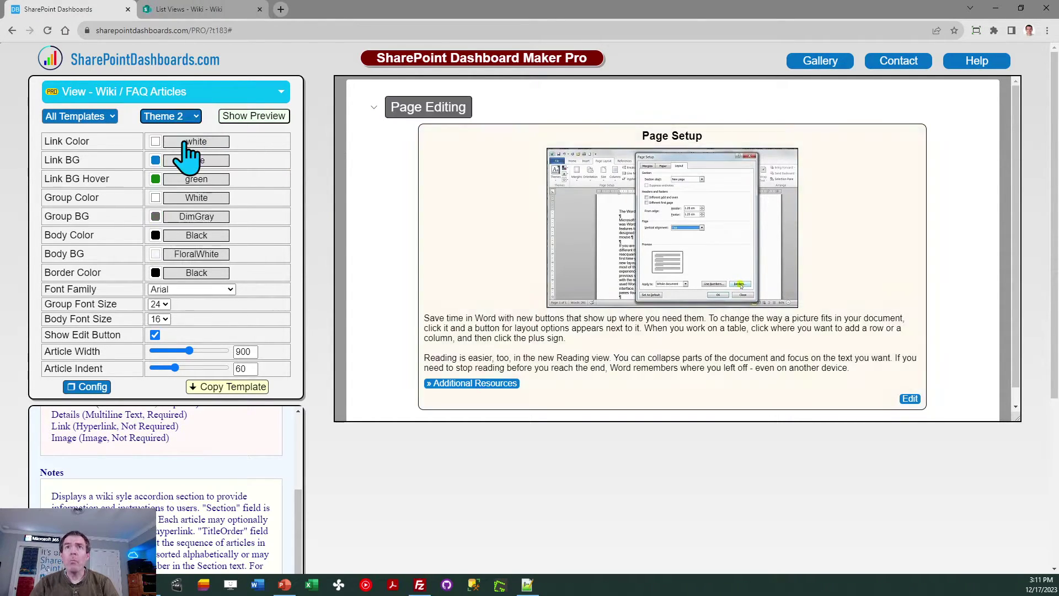
pyautogui.click(187, 118)
pyautogui.click(184, 148)
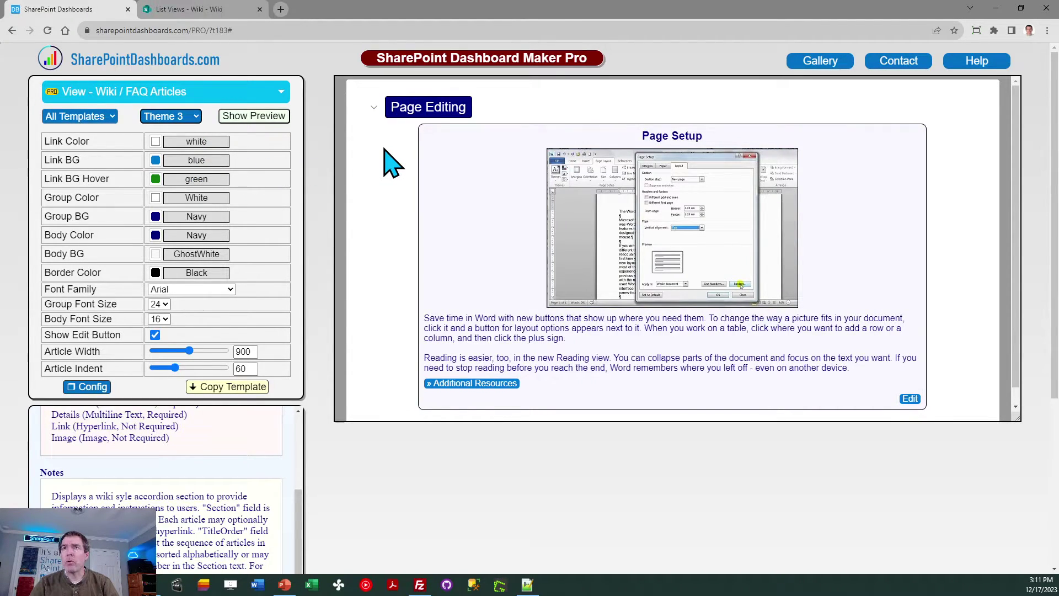
# Switch the template back to Theme 1 and copy its code.
pyautogui.click(186, 118)
pyautogui.click(180, 131)
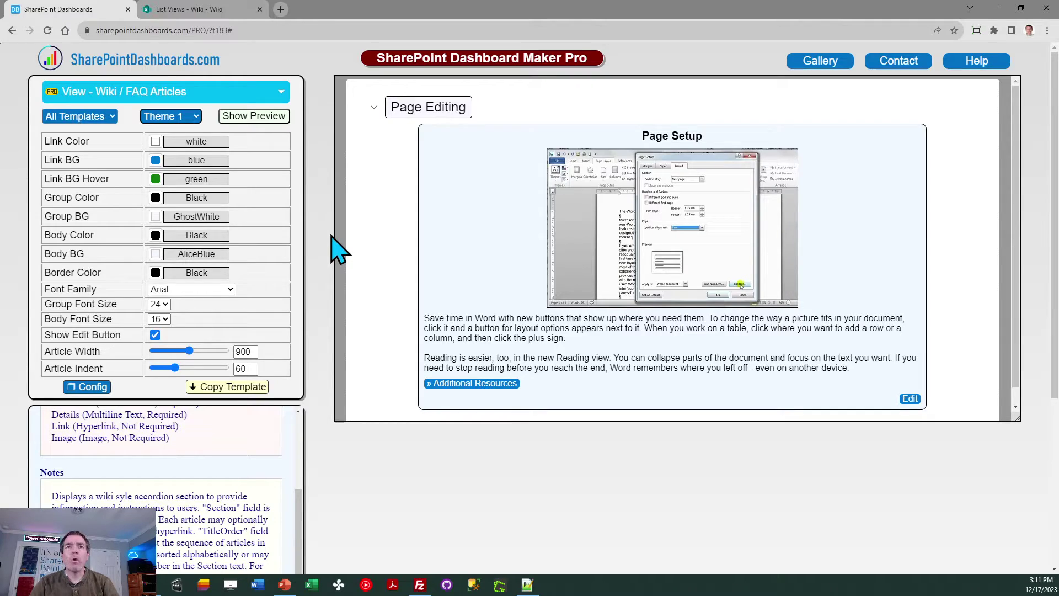
pyautogui.click(227, 387)
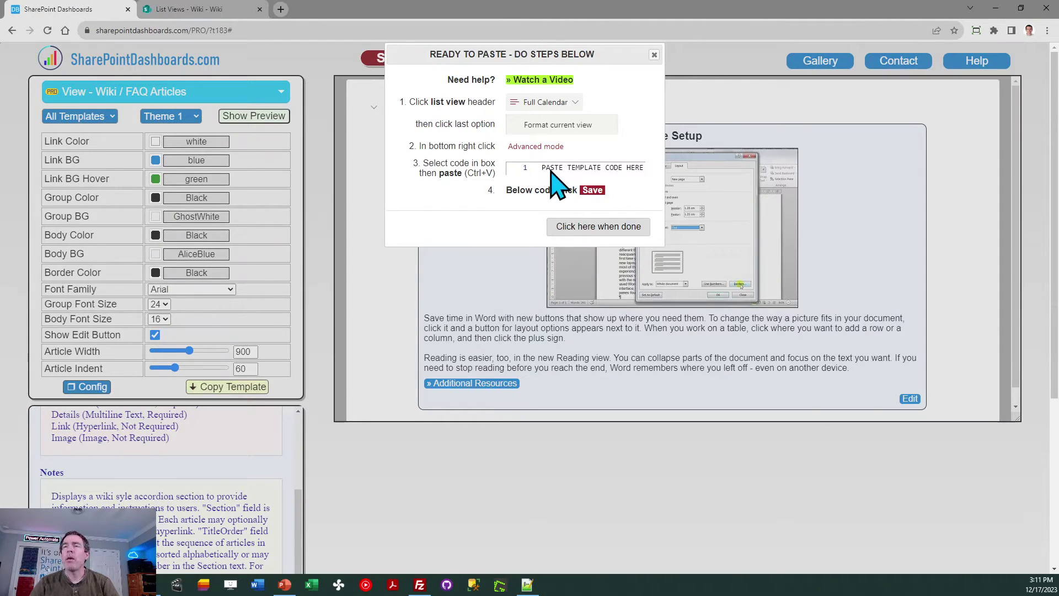
# Replace the Wiki view's JSON in Format current view advanced mode with the copied template and save.
pyautogui.click(213, 10)
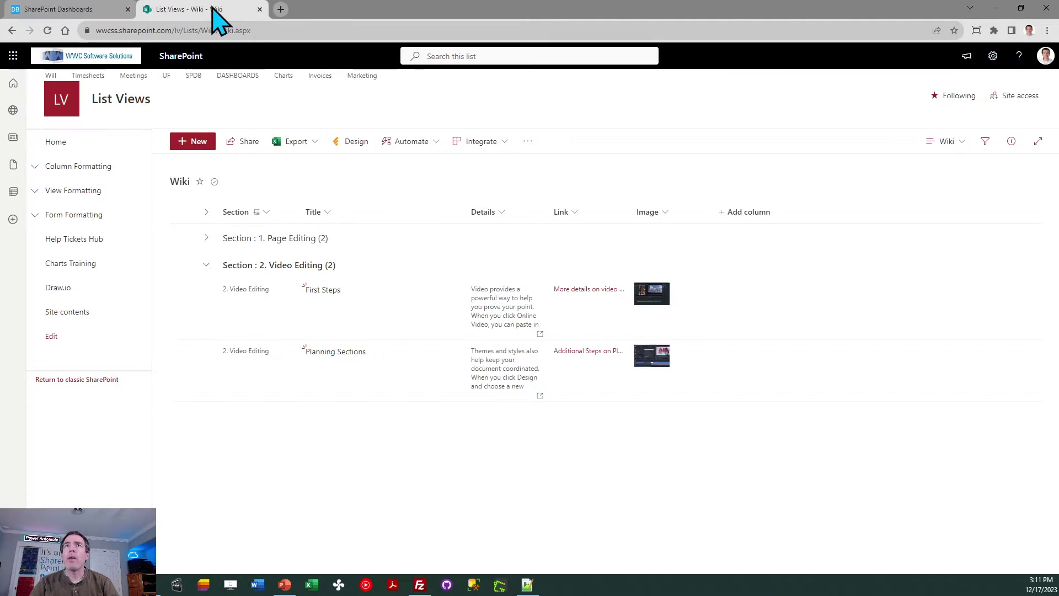
pyautogui.click(938, 148)
pyautogui.click(960, 367)
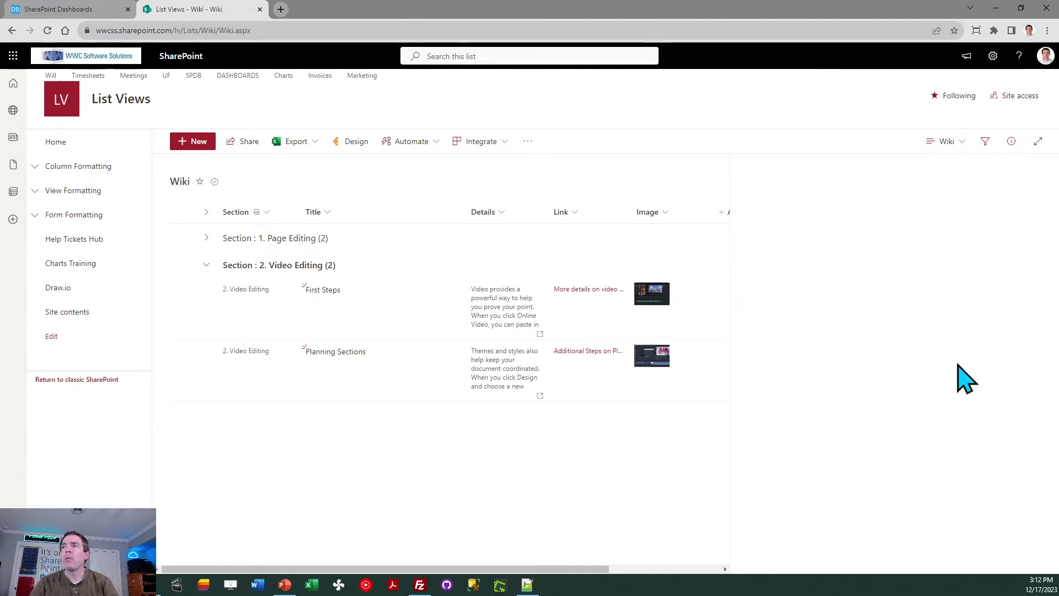
pyautogui.click(766, 532)
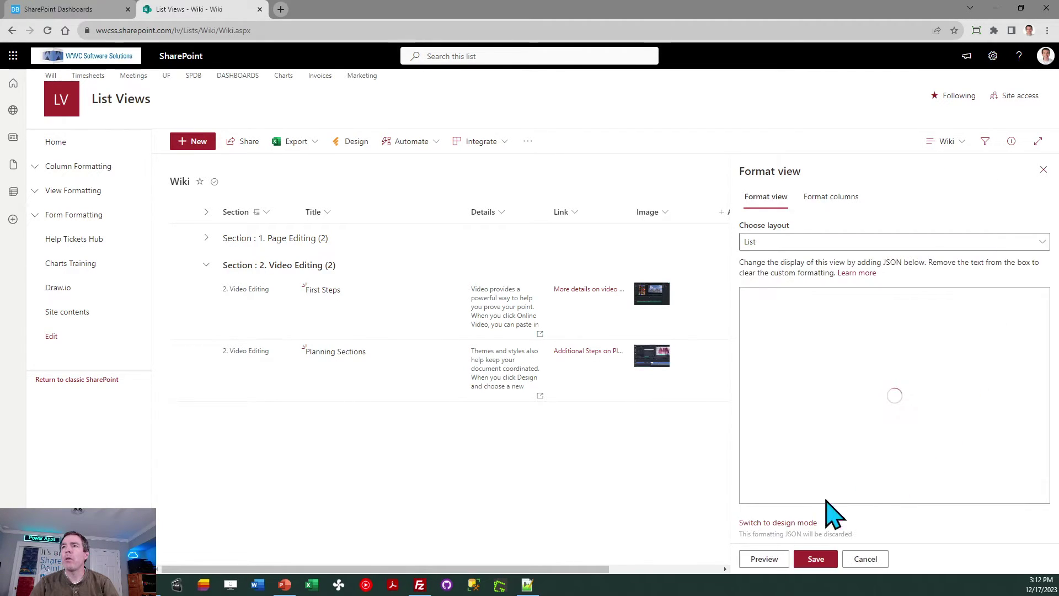
pyautogui.hotkey('ctrl', 'a')
pyautogui.hotkey('ctrl', 'v')
pyautogui.click(815, 561)
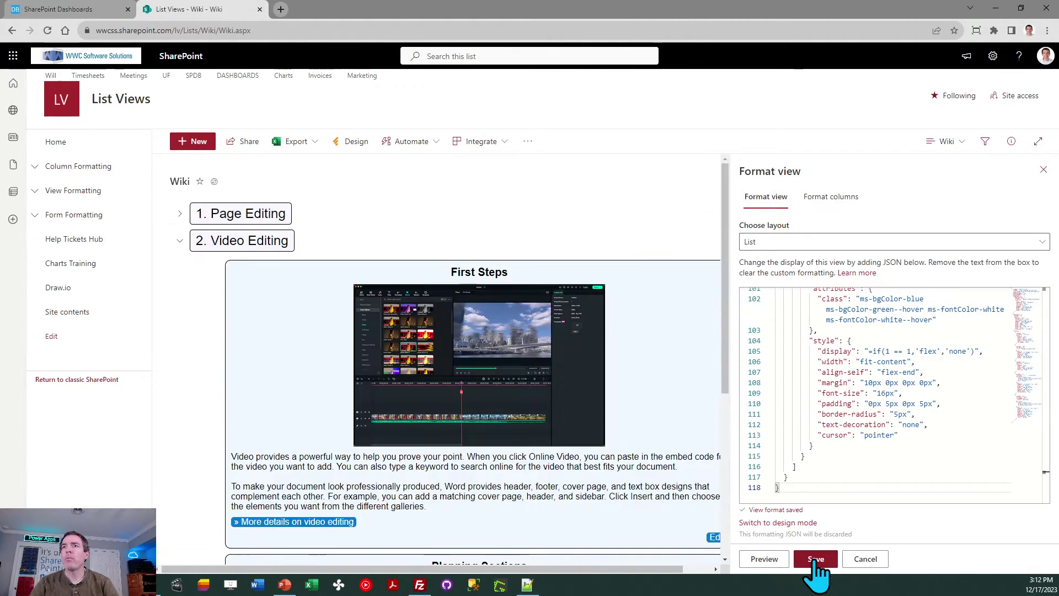
pyautogui.click(1043, 169)
# Toggle the section headers, leaving 1. Page Editing collapsed and 2. Video Editing expanded.
pyautogui.click(180, 241)
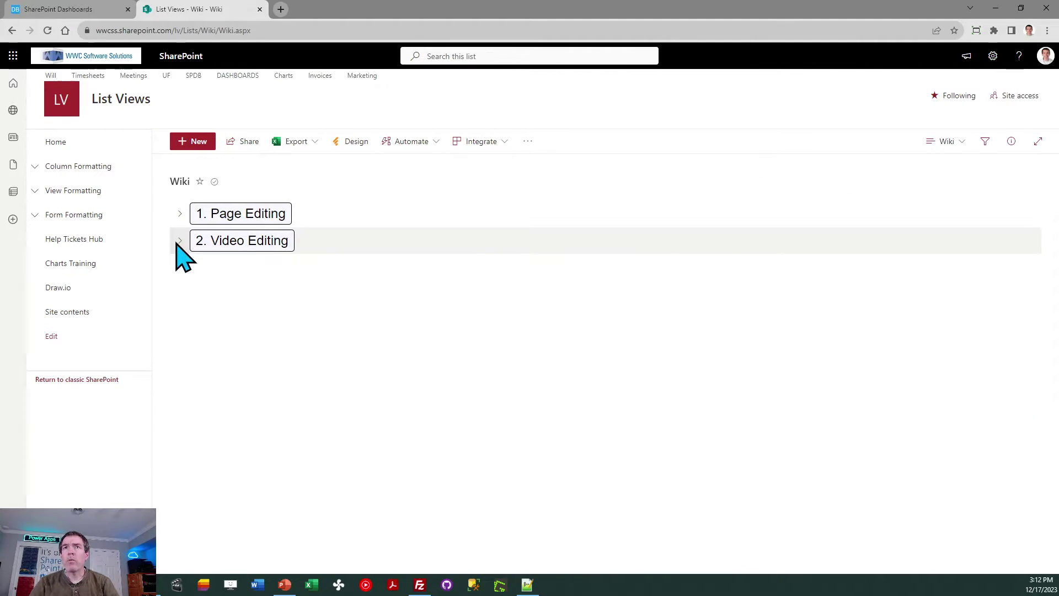
pyautogui.click(179, 214)
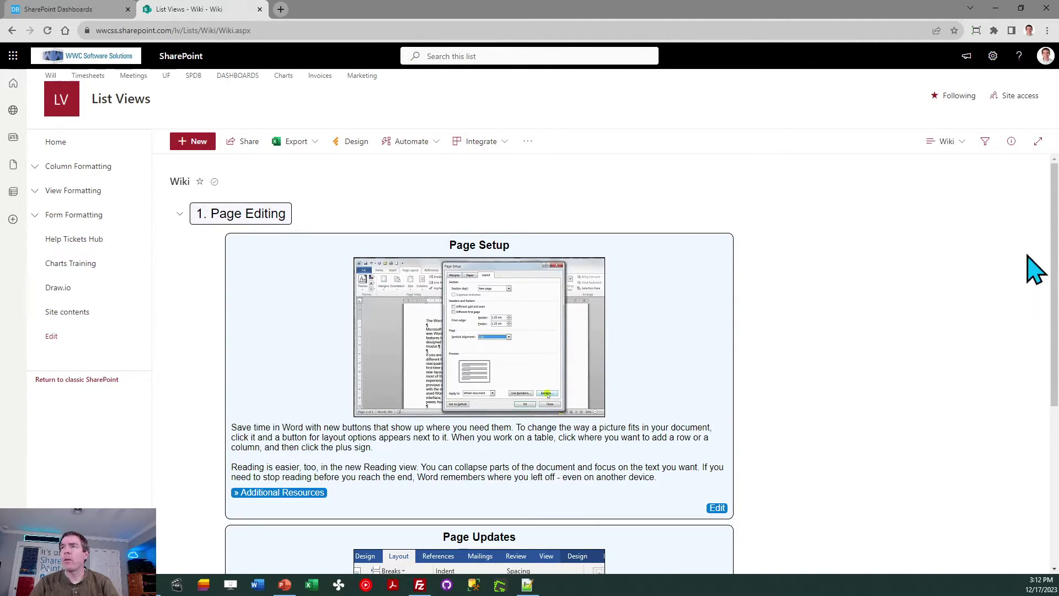
pyautogui.scroll(-2, 1054, 237)
pyautogui.scroll(-3, 1053, 226)
pyautogui.scroll(5, 1054, 226)
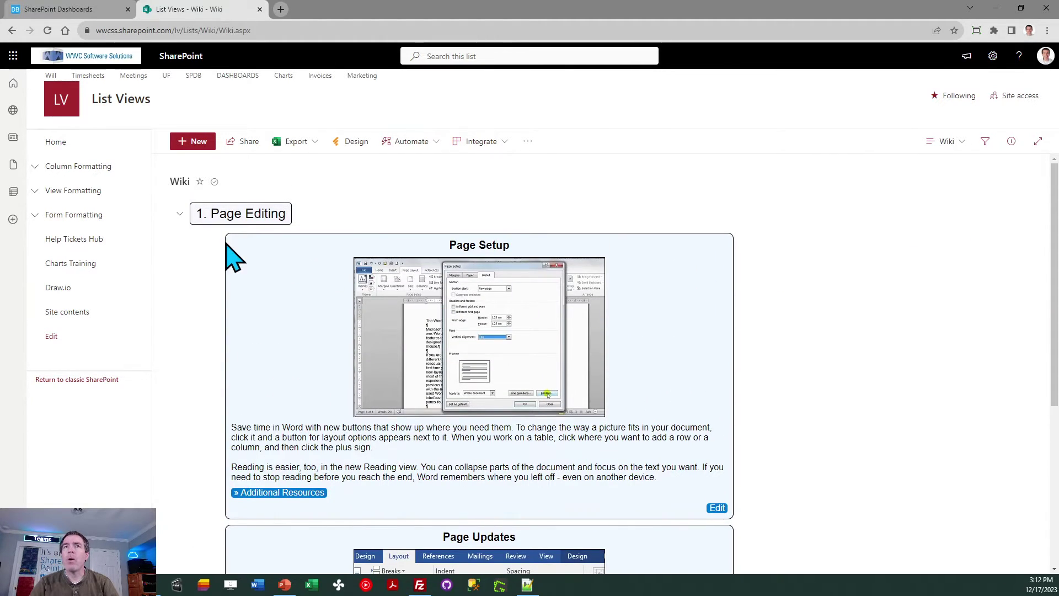
pyautogui.click(186, 218)
pyautogui.click(181, 241)
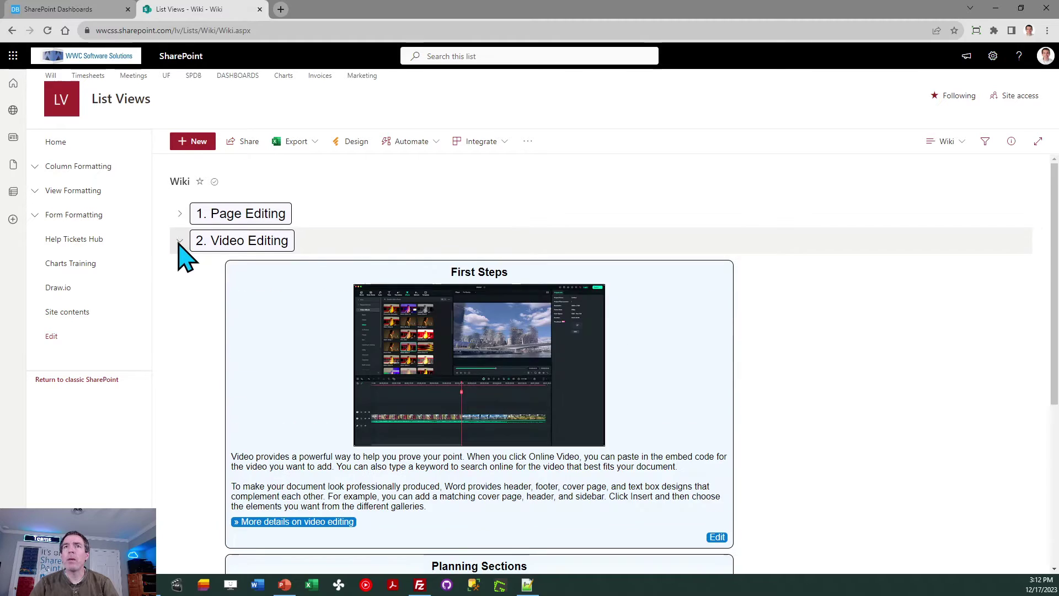
pyautogui.moveTo(1057, 218); pyautogui.dragTo(1048, 182)
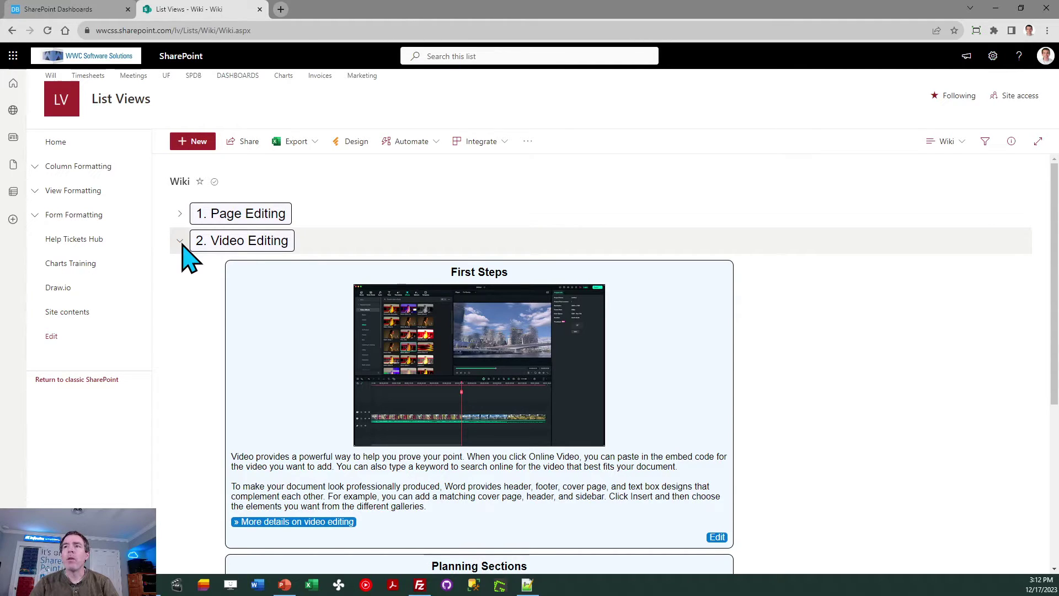
pyautogui.click(718, 537)
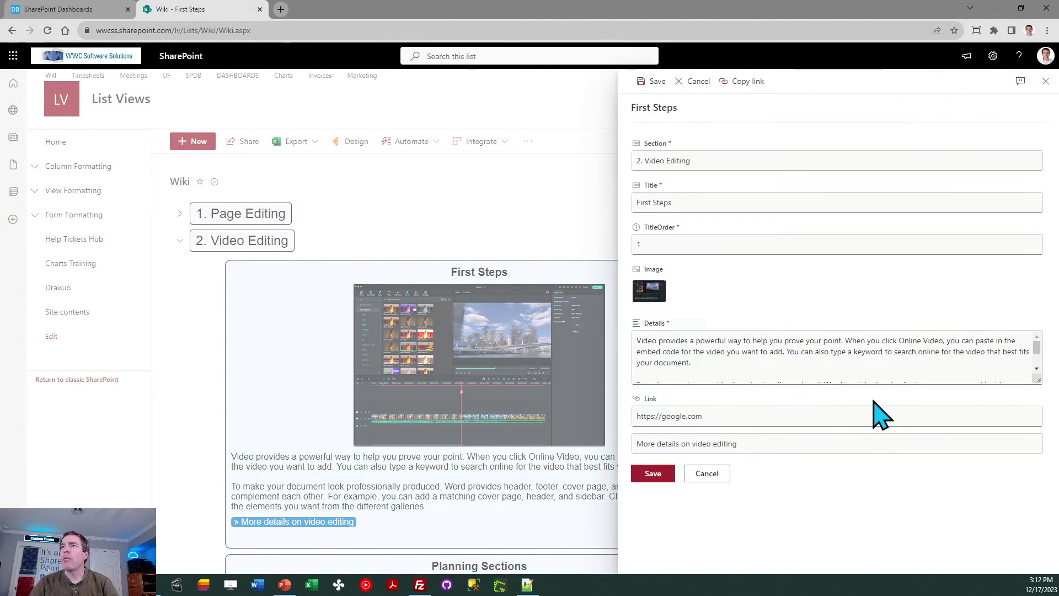
pyautogui.click(1046, 81)
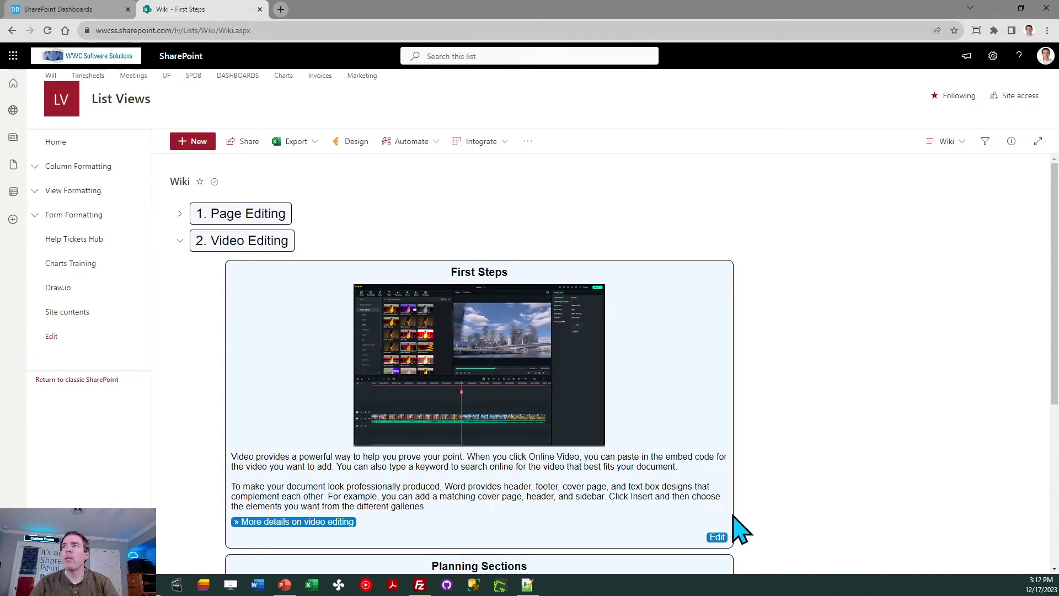
# Dismiss the paste instructions, turn off Show Edit Button, and set Article Width to 667.
pyautogui.click(89, 11)
pyautogui.click(579, 229)
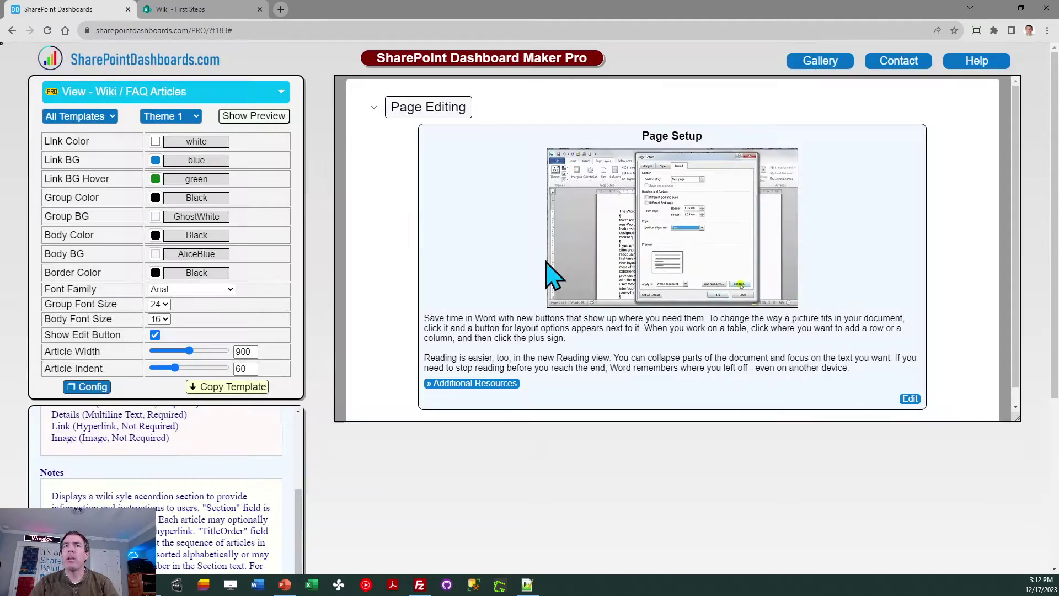
pyautogui.click(155, 335)
pyautogui.click(155, 335)
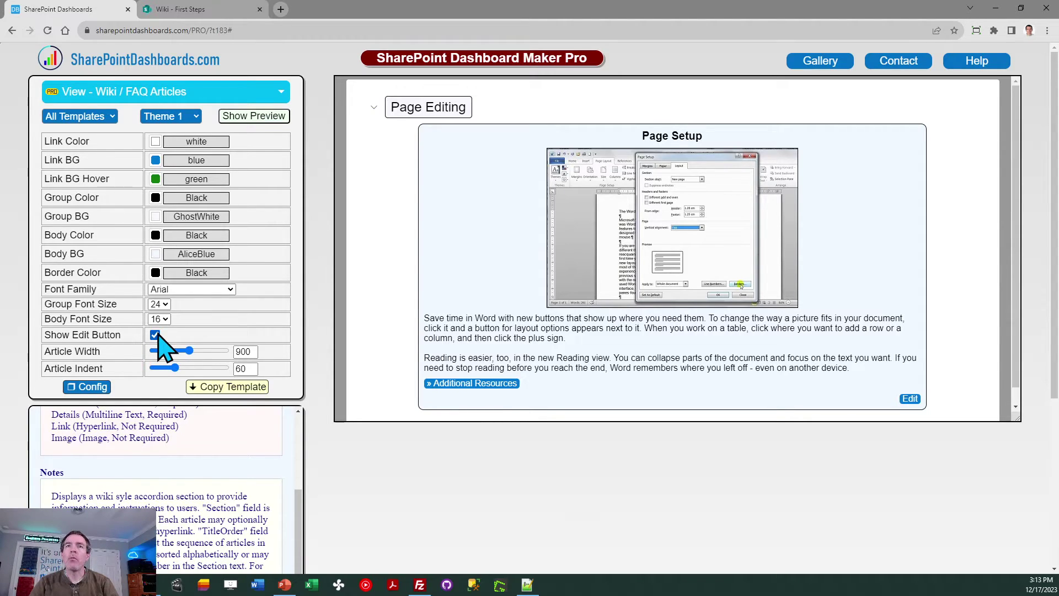
pyautogui.click(155, 334)
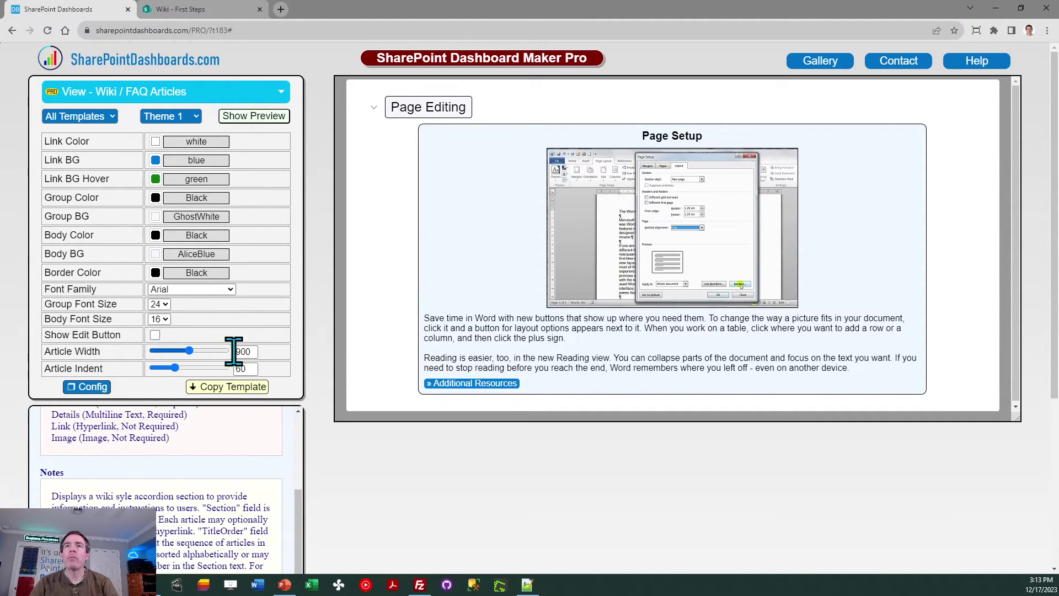
pyautogui.moveTo(189, 351)
pyautogui.mouseDown()
pyautogui.moveTo(168, 352)
pyautogui.moveTo(188, 368)
pyautogui.mouseUp()
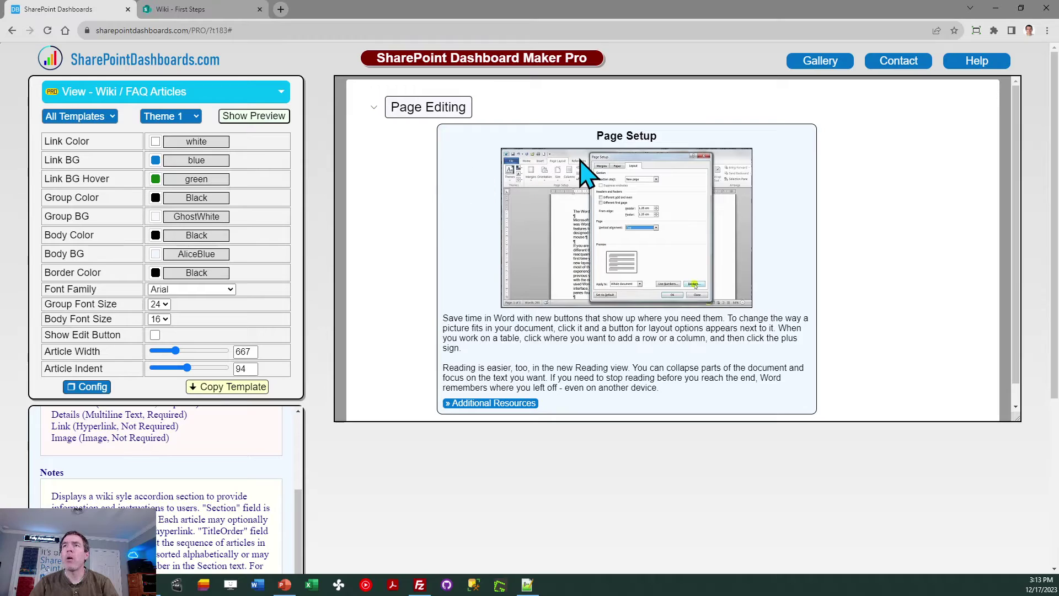